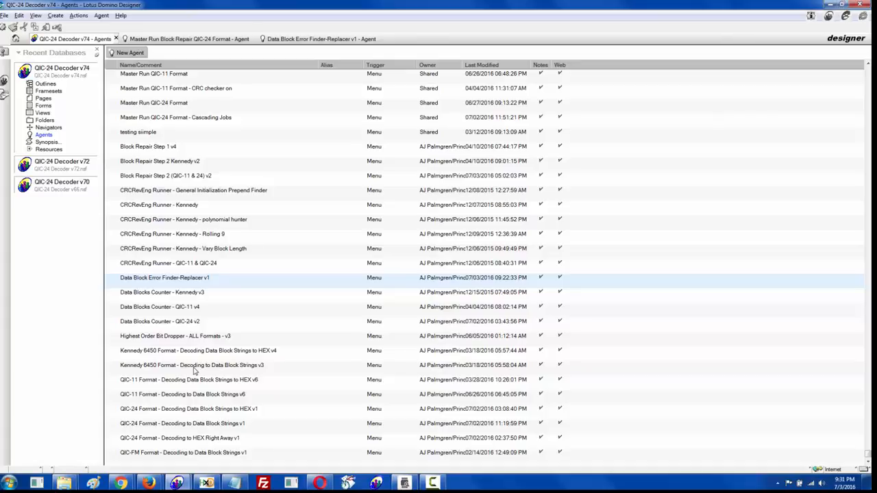
# Step: Open the Data Block Error Finder-Replacer v1 agent and review its Initialize script back to the source file path definitions
pyautogui.doubleClick(204, 281)
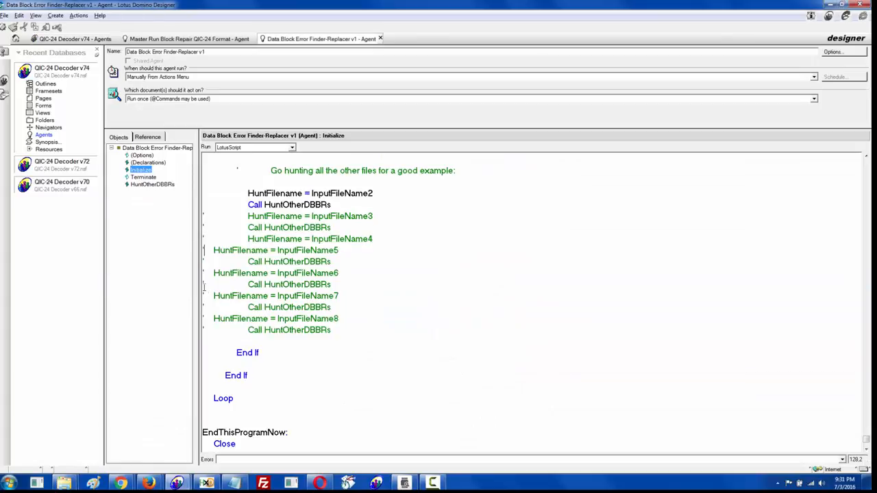
pyautogui.scroll(15, 296, 194)
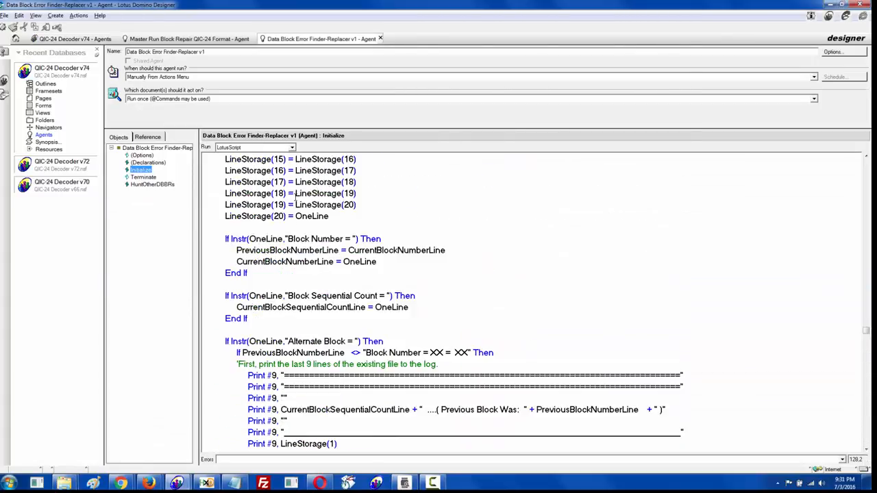
pyautogui.scroll(12, 295, 194)
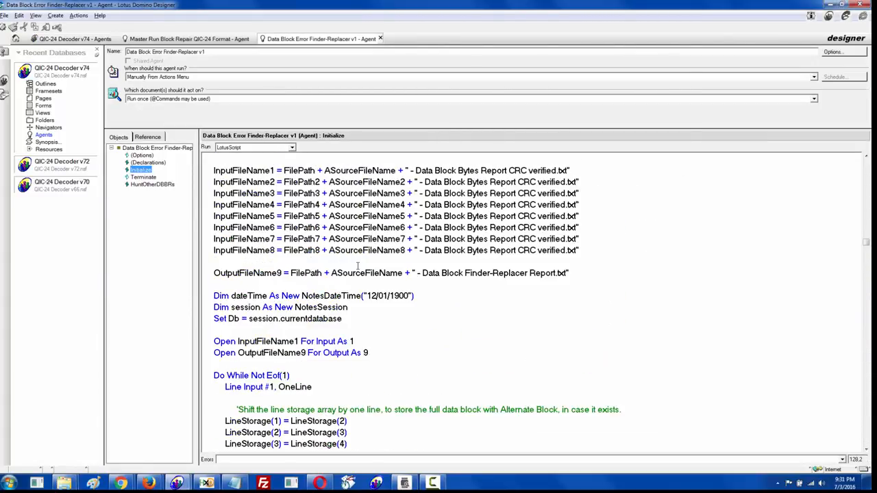
pyautogui.scroll(11, 357, 266)
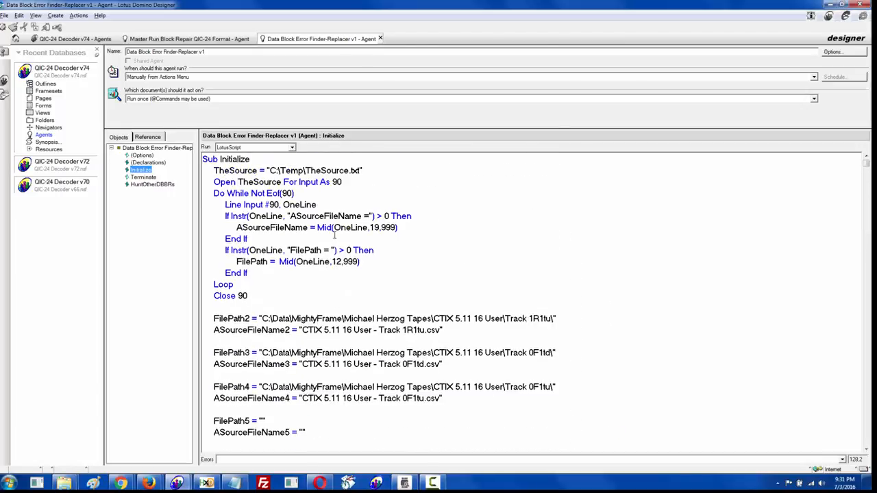
# Step: Switch to the File Explorer window showing Track 1R2td and select its Data Block Bytes Report CRC verified.txt file
pyautogui.click(63, 483)
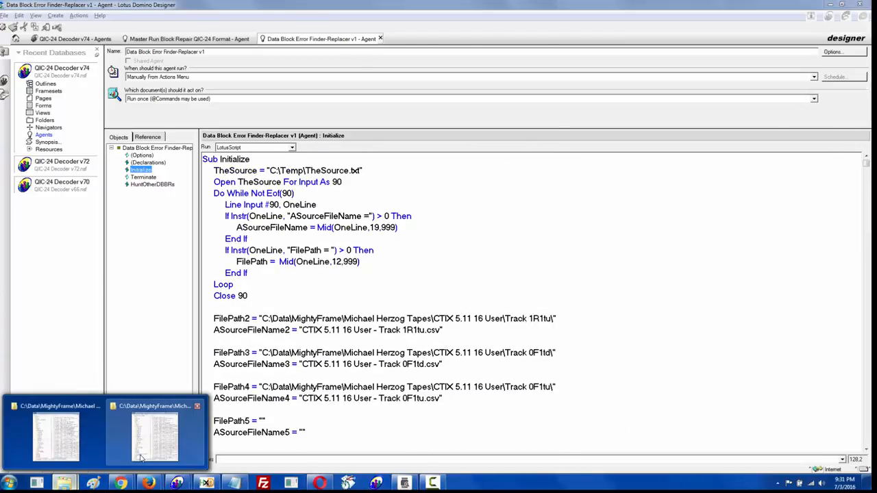
pyautogui.click(141, 457)
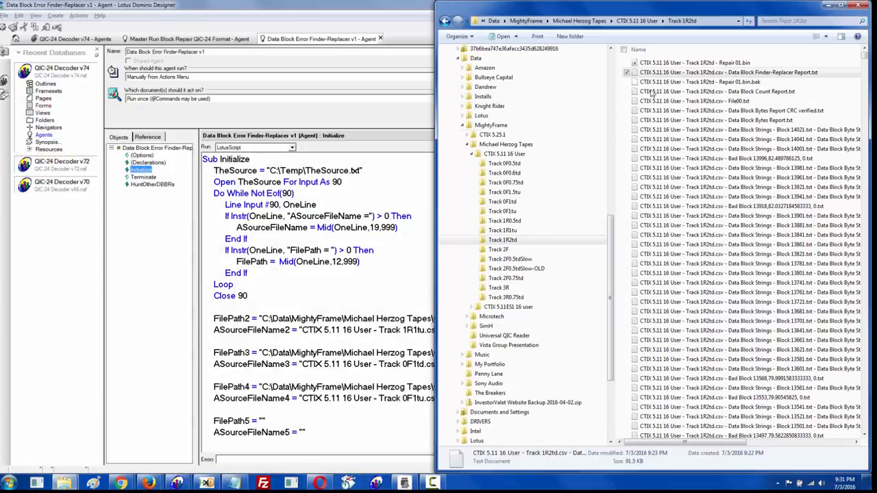
pyautogui.click(732, 111)
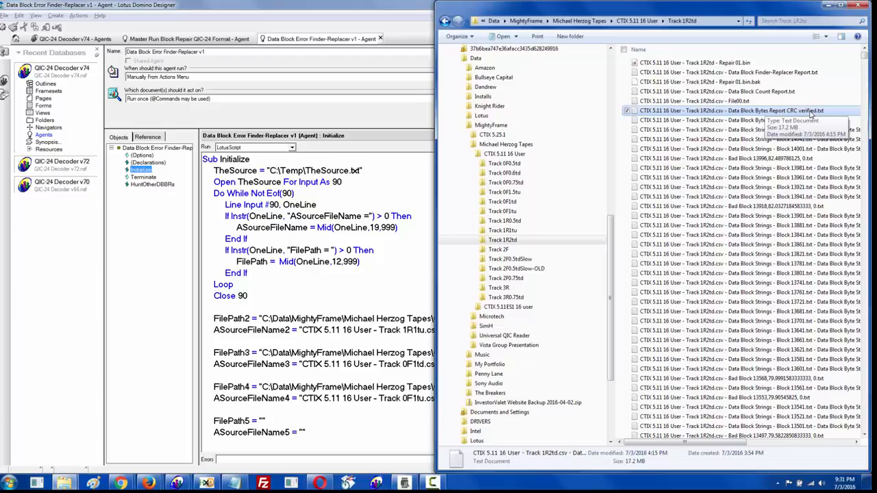
# Step: Check the contents of the Track 1R0.5td folder and return to the CTIX 5.11 16 User folder
pyautogui.press('BackSpace')
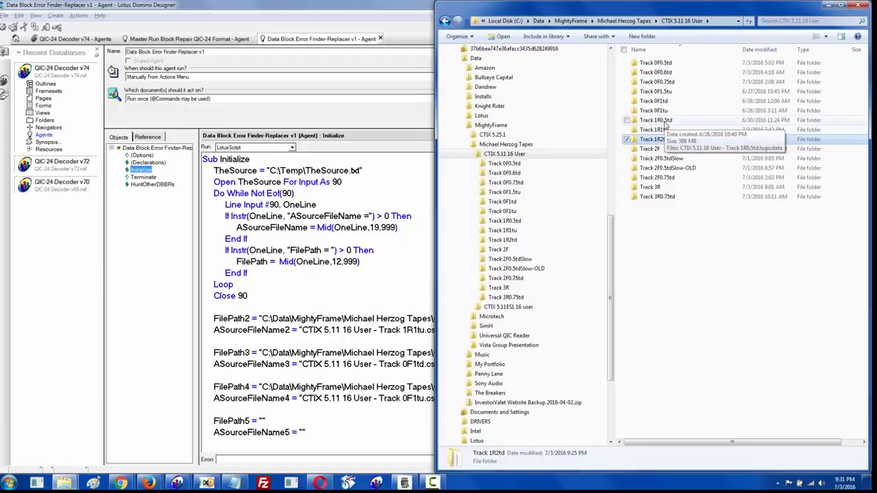
pyautogui.doubleClick(668, 122)
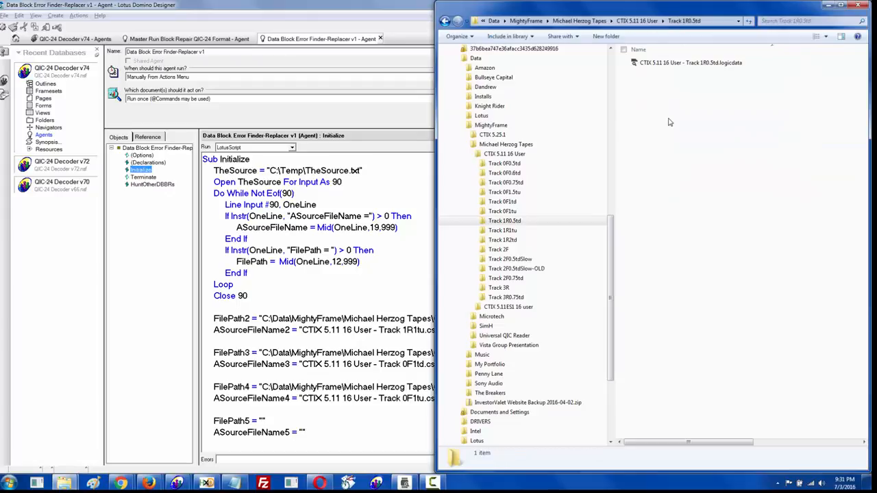
pyautogui.click(639, 21)
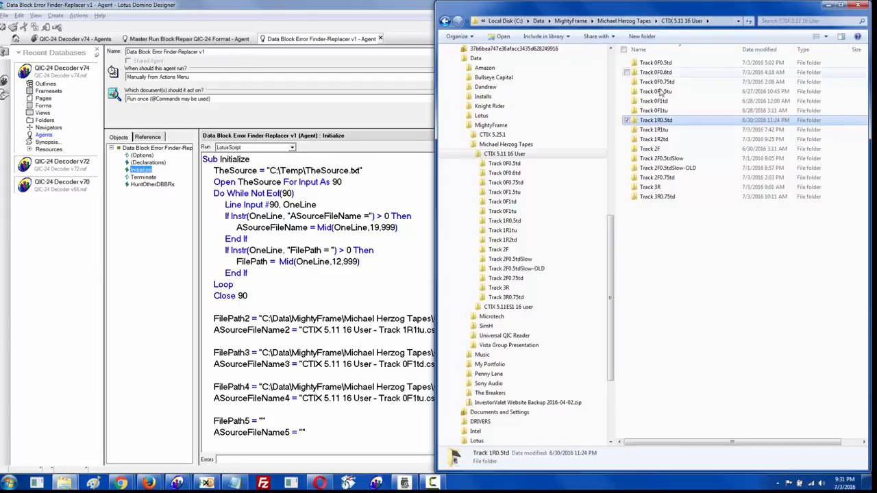
pyautogui.click(627, 120)
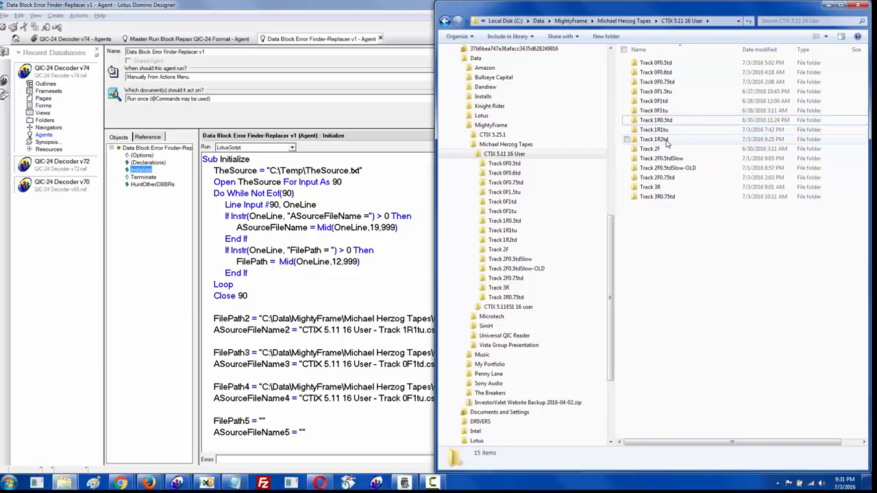
# Step: Open the Track 1R2td folder and select all its Bad Block files, from block 742 to block 13996
pyautogui.click(662, 140)
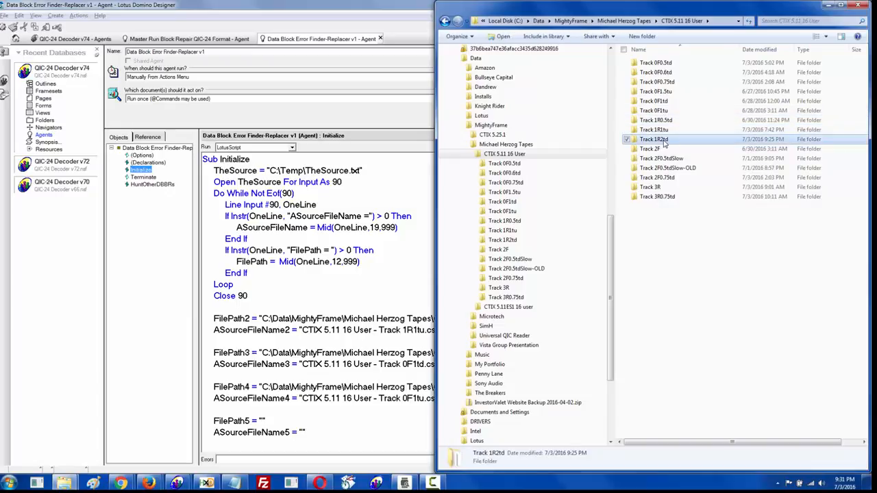
pyautogui.doubleClick(665, 141)
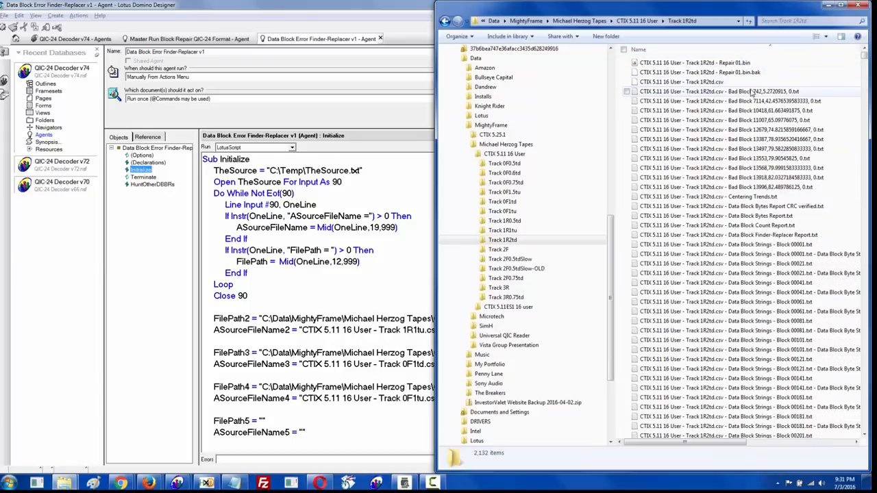
pyautogui.click(750, 93)
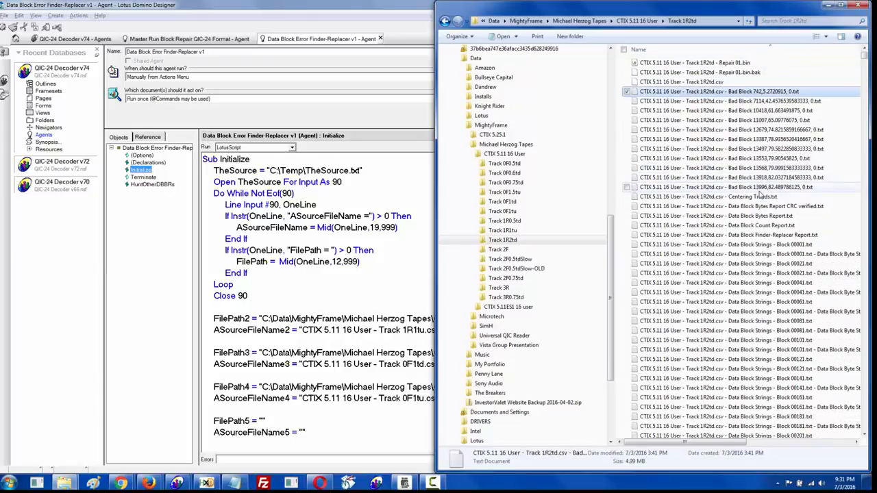
pyautogui.keyDown('shift'); pyautogui.click(760, 191); pyautogui.keyUp('shift')
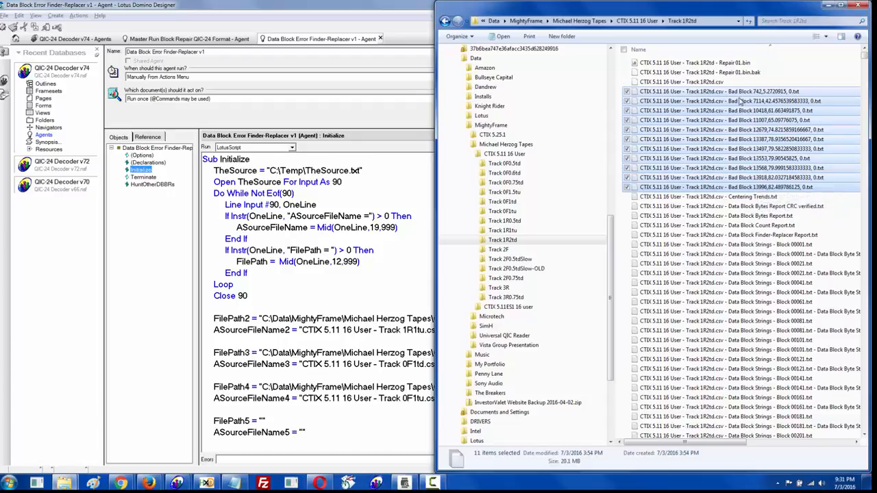
# Step: Compare the Bad Block files in the Track 1R1tu folder with those in Track 1R2td, ending in Track 1R1tu
pyautogui.click(644, 21)
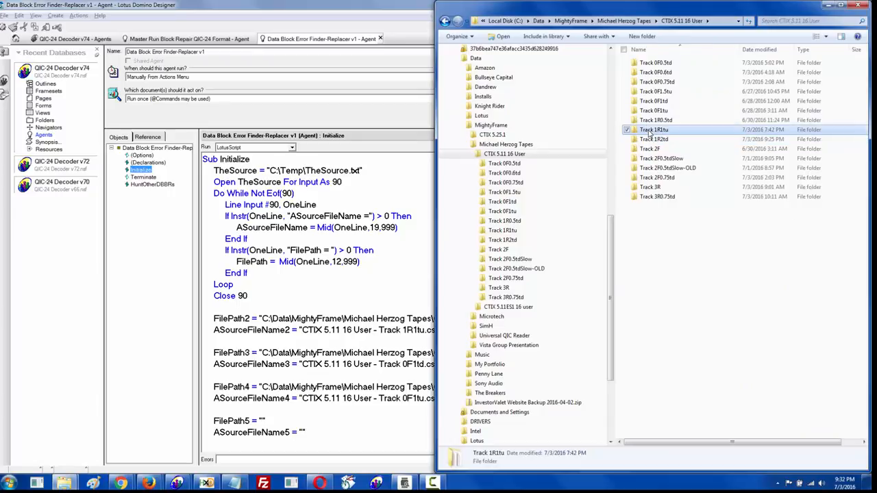
pyautogui.doubleClick(649, 129)
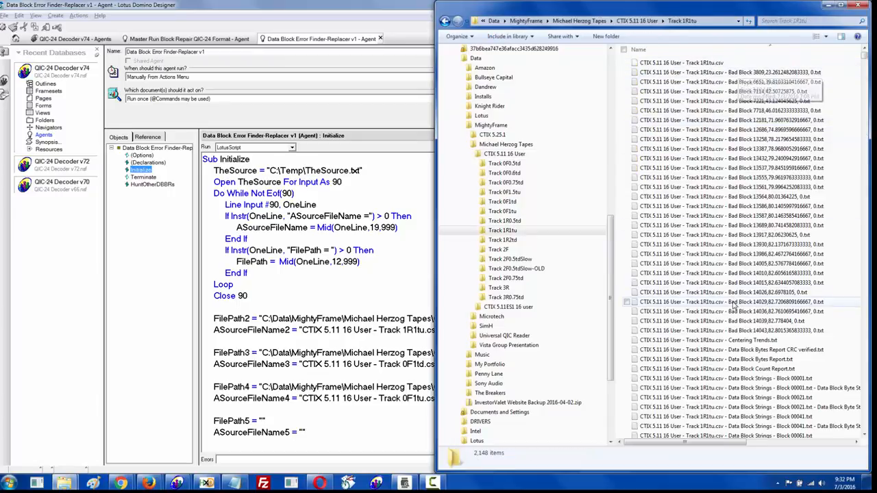
pyautogui.click(638, 21)
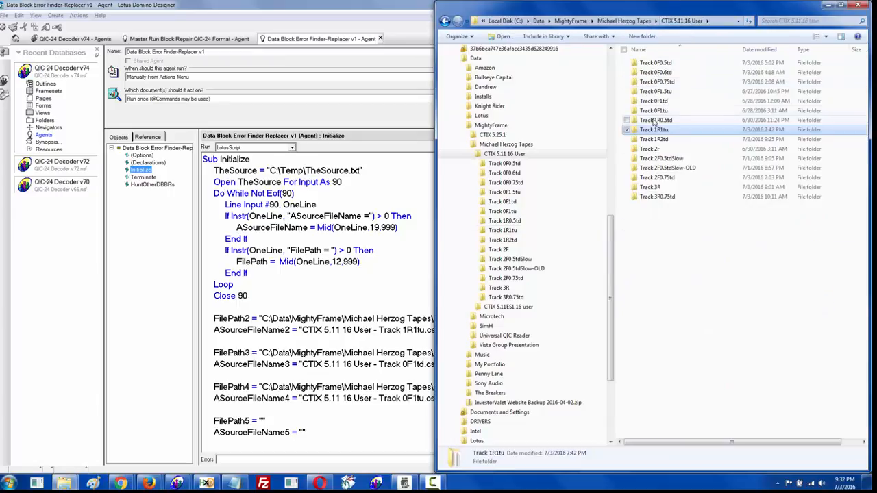
pyautogui.click(659, 141)
pyautogui.doubleClick(659, 141)
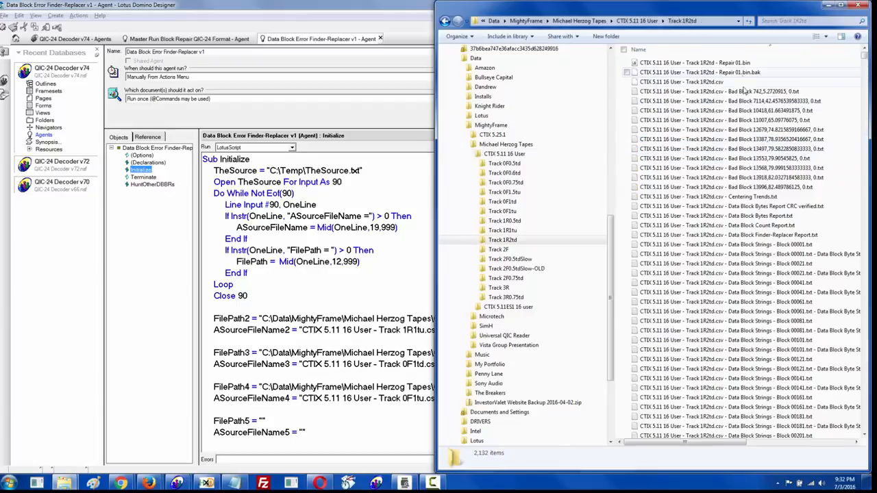
pyautogui.click(637, 21)
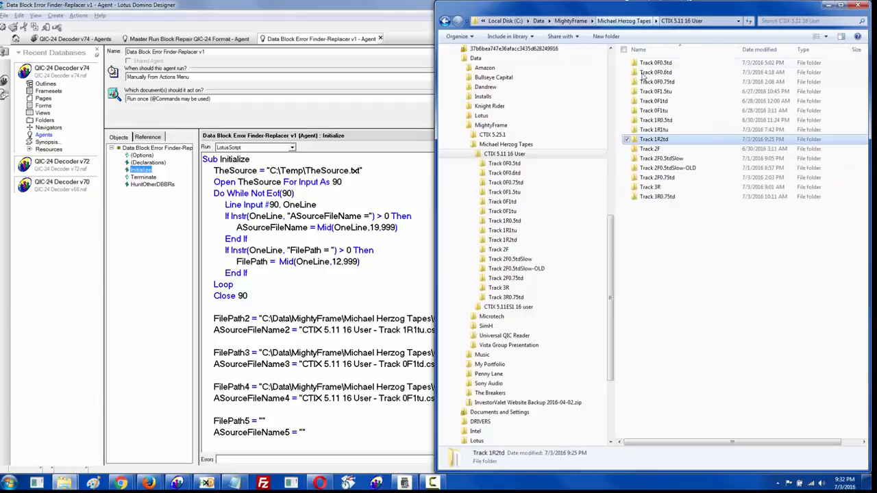
pyautogui.doubleClick(656, 129)
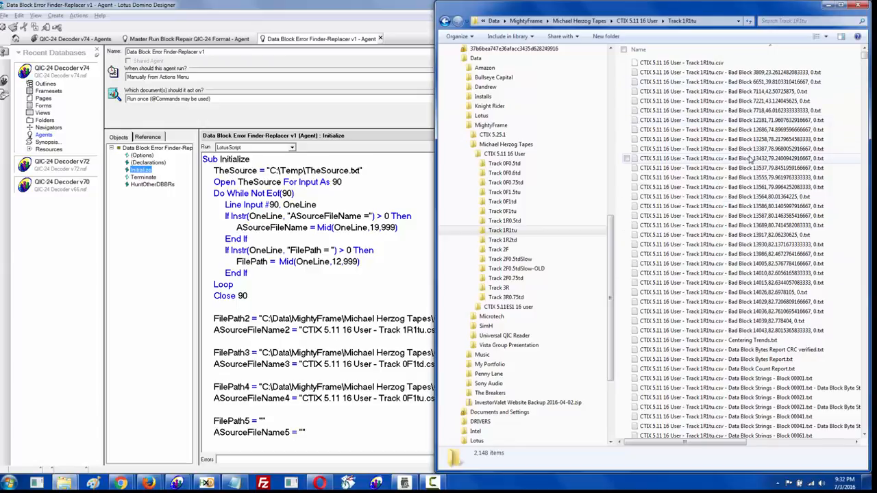
# Step: Check the source paths in the agent's Initialize script and reopen the Track 1R2td folder in File Explorer
pyautogui.click(403, 229)
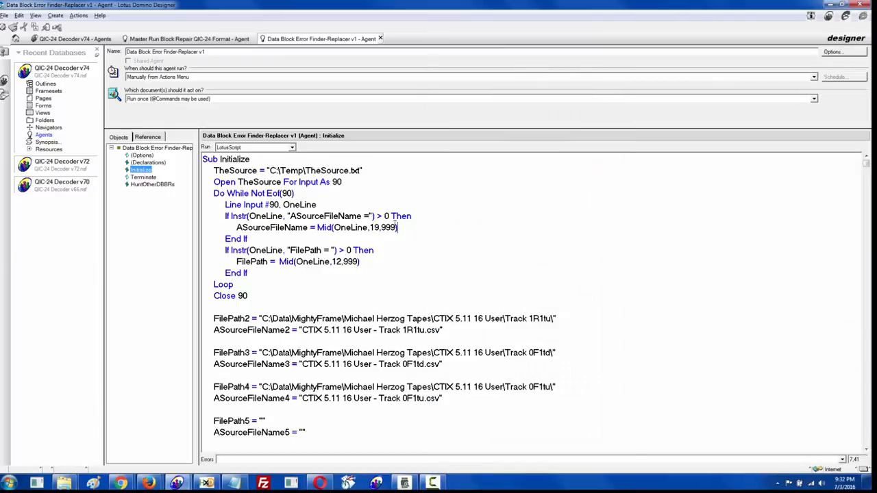
pyautogui.moveTo(64, 483)
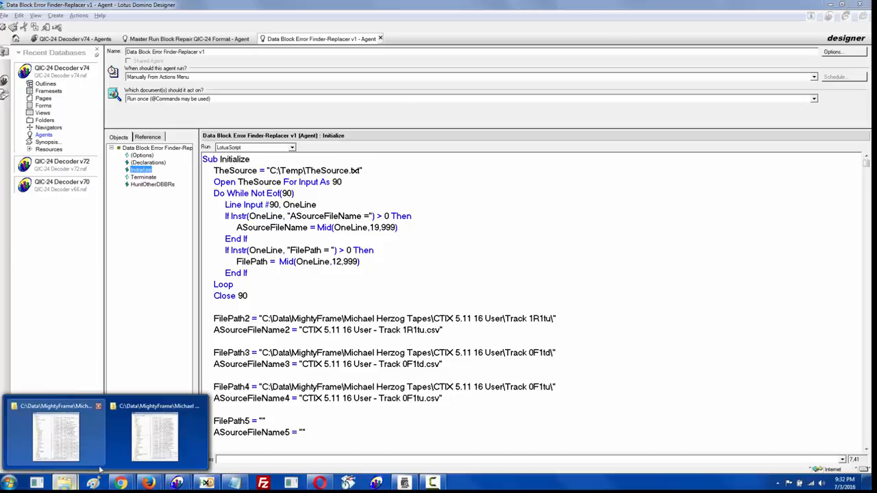
pyautogui.click(153, 440)
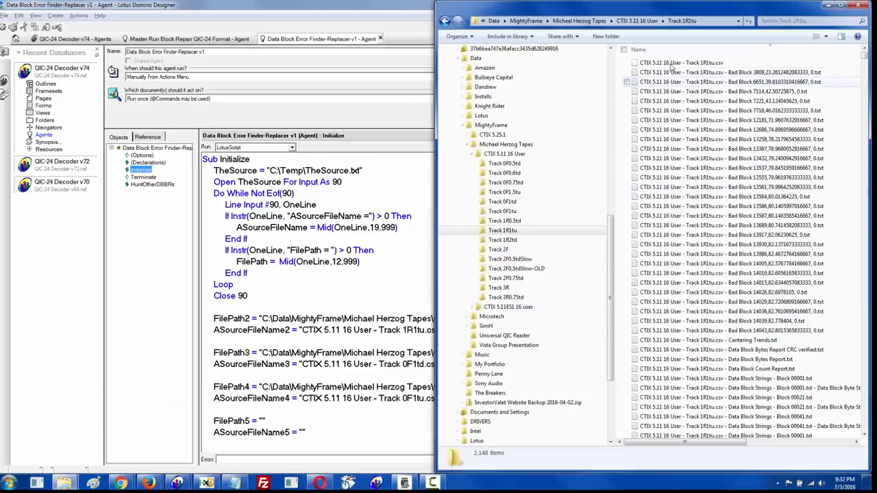
pyautogui.click(641, 21)
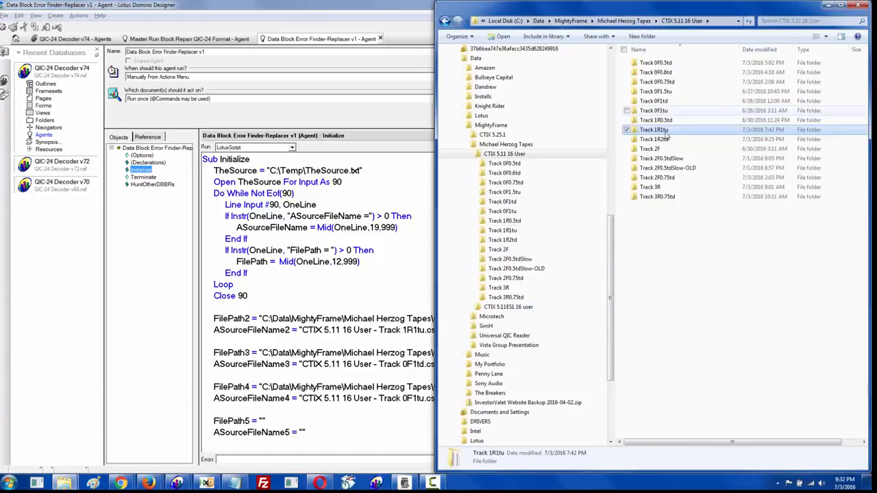
pyautogui.doubleClick(732, 153)
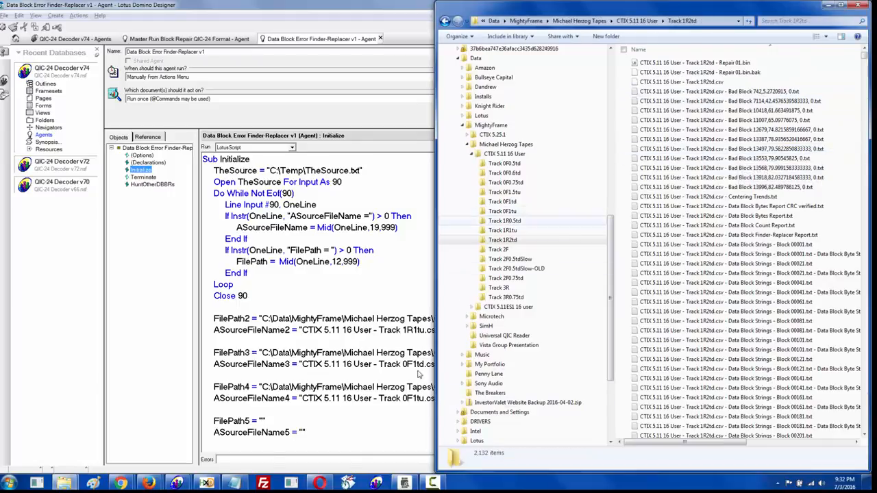
# Step: Switch to the Track 1R2td Finder-Replacer report in Notepad and examine the Alternate Block and Warnings lines of block 12679
pyautogui.click(237, 483)
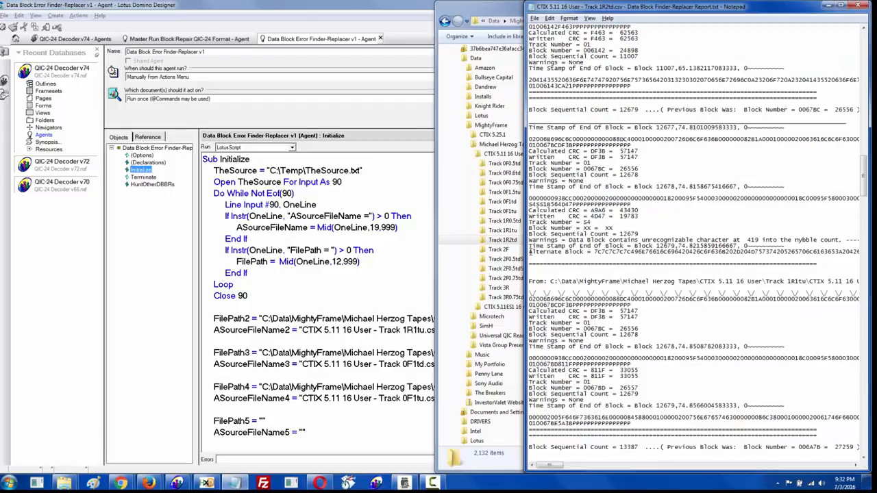
pyautogui.moveTo(529, 251); pyautogui.dragTo(594, 255)
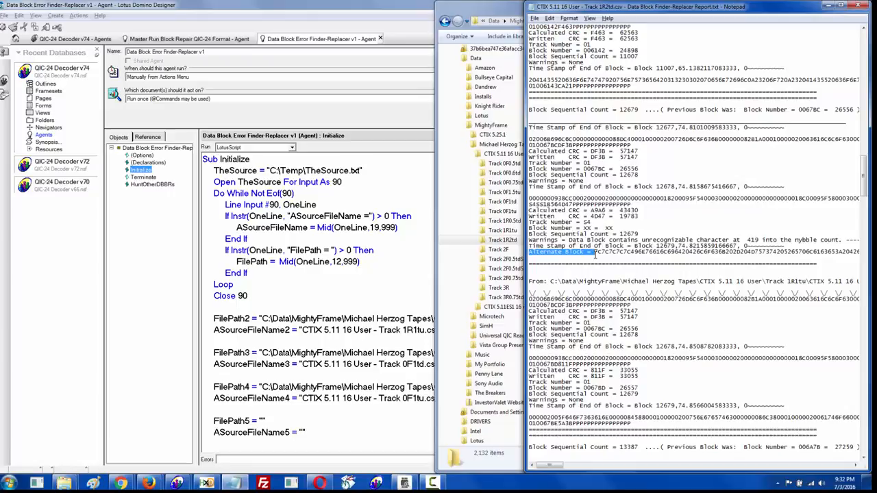
pyautogui.moveTo(595, 254); pyautogui.dragTo(596, 252)
pyautogui.moveTo(530, 240); pyautogui.dragTo(607, 239)
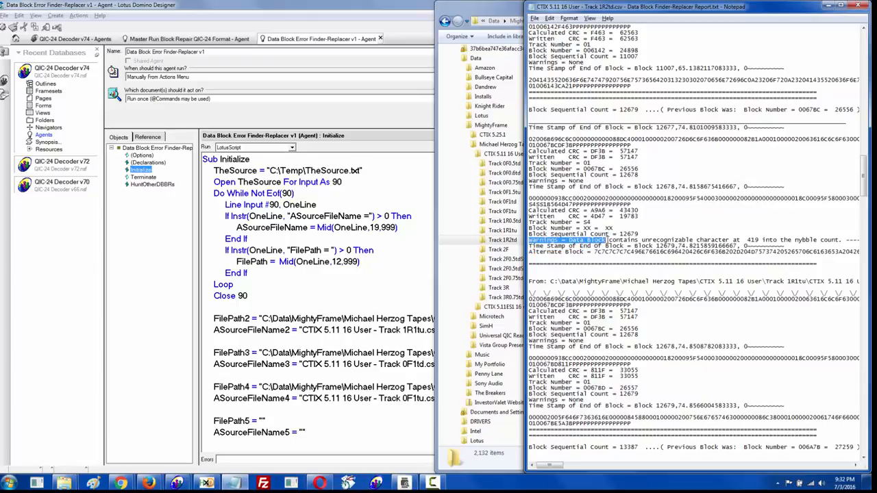
pyautogui.click(607, 241)
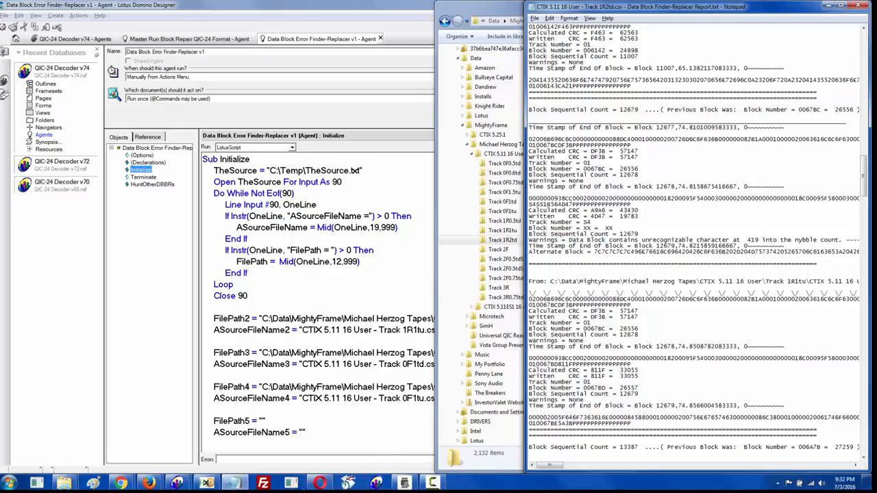
# Step: Switch to HxD and highlight the complete Invalid Block placeholder for block 12679 in the Track 1R2td Repair 01.bin file
pyautogui.click(220, 483)
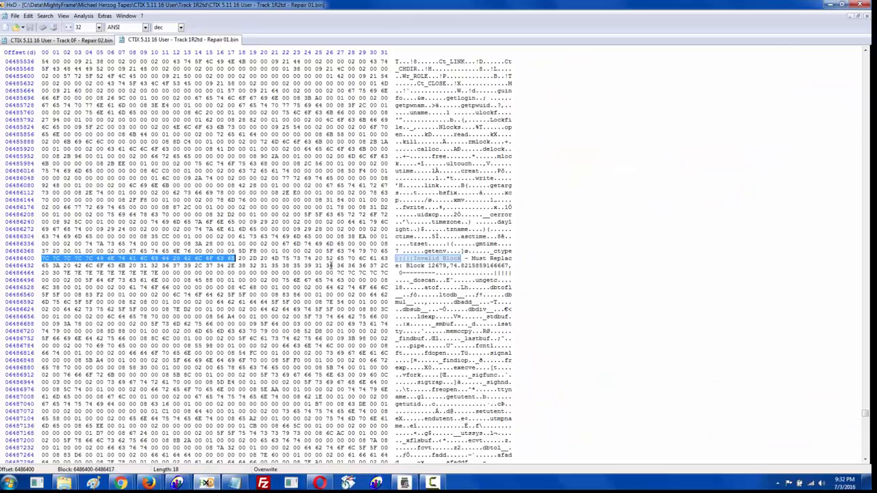
pyautogui.click(56, 258)
pyautogui.moveTo(42, 258); pyautogui.dragTo(386, 273)
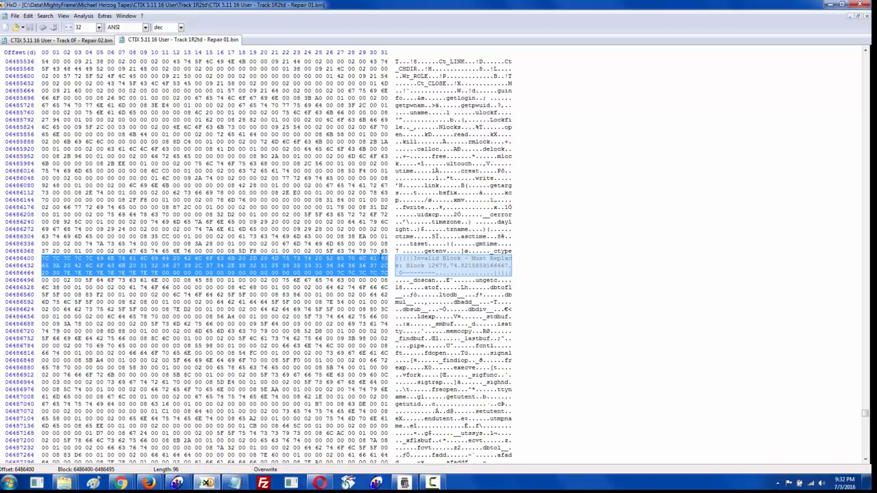
pyautogui.click(480, 251)
pyautogui.moveTo(429, 265); pyautogui.dragTo(446, 265)
pyautogui.click(449, 265)
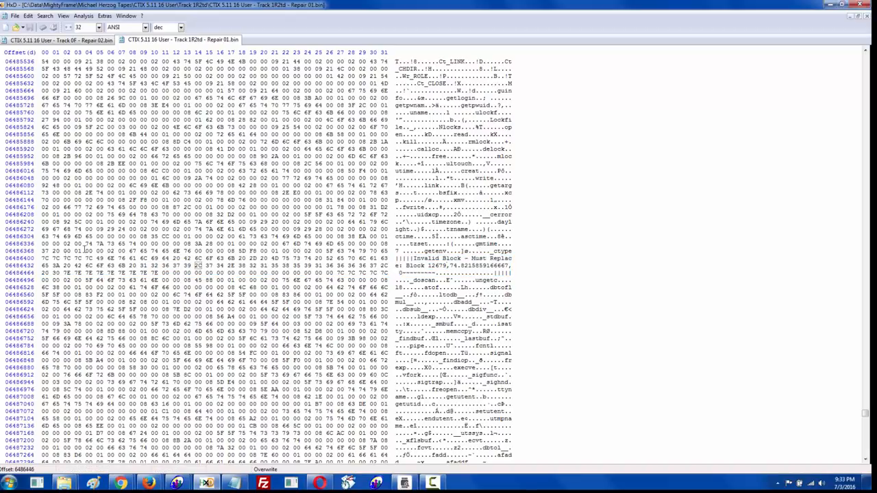
pyautogui.moveTo(397, 258); pyautogui.dragTo(514, 274)
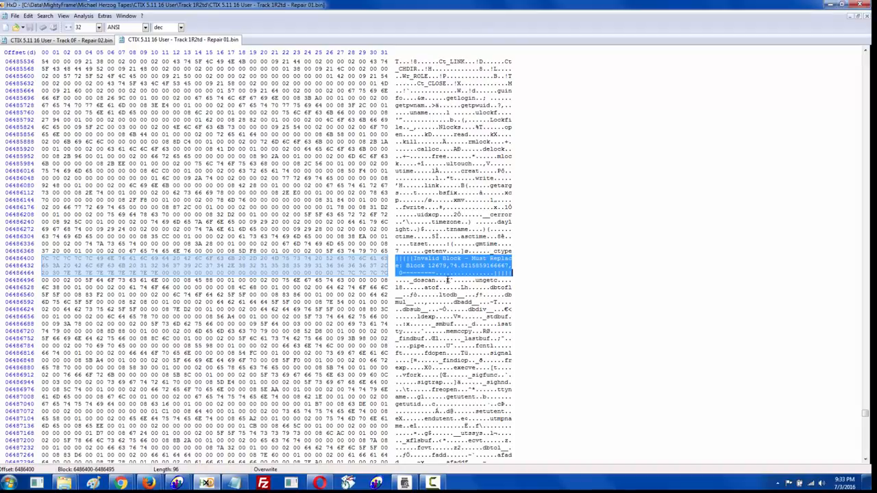
# Step: Switch to the Track 1R2td Finder-Replacer report in Notepad and highlight block 12679's Alternate Block label and the preceding good block's Block Number line
pyautogui.click(233, 483)
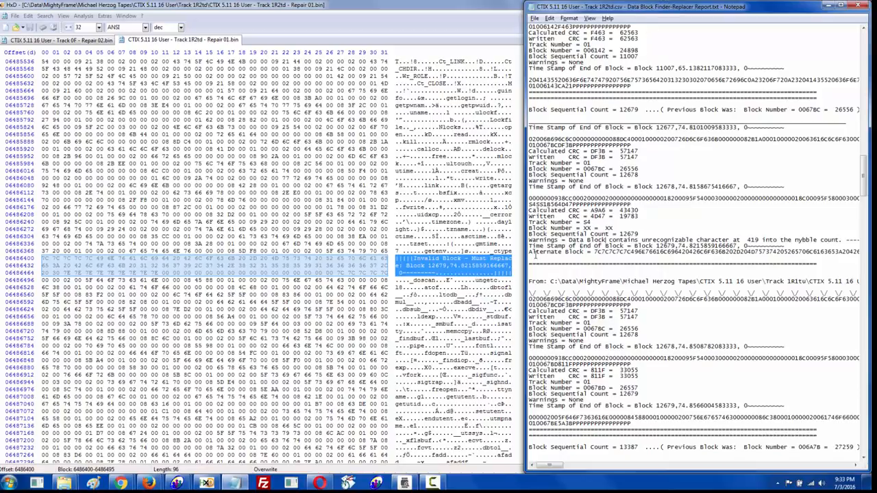
pyautogui.moveTo(530, 251); pyautogui.dragTo(594, 253)
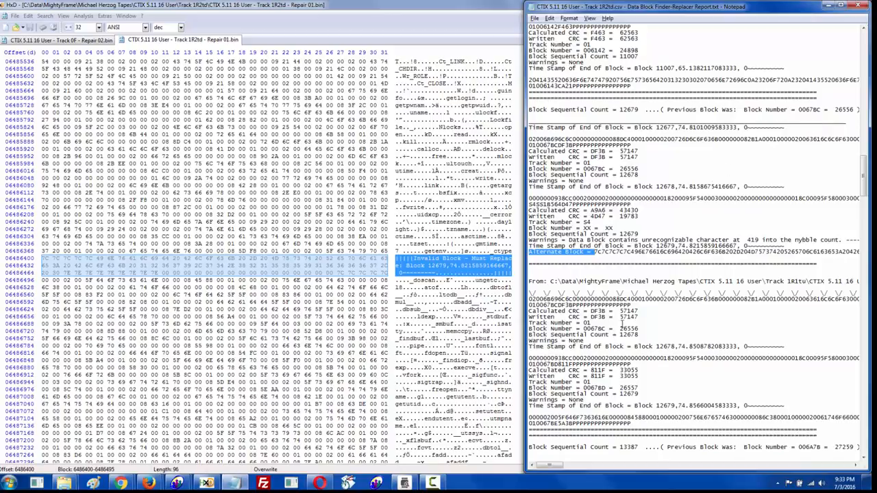
pyautogui.moveTo(526, 148); pyautogui.dragTo(631, 168)
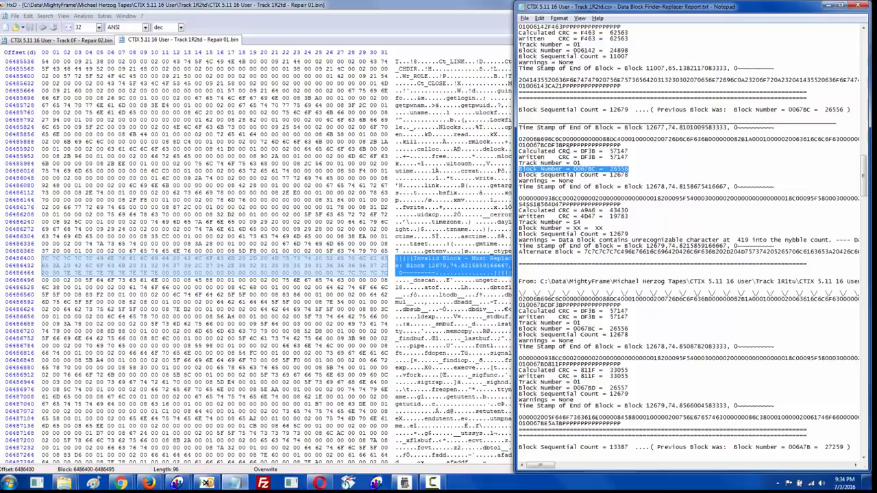
pyautogui.moveTo(519, 252); pyautogui.dragTo(588, 252)
pyautogui.click(584, 252)
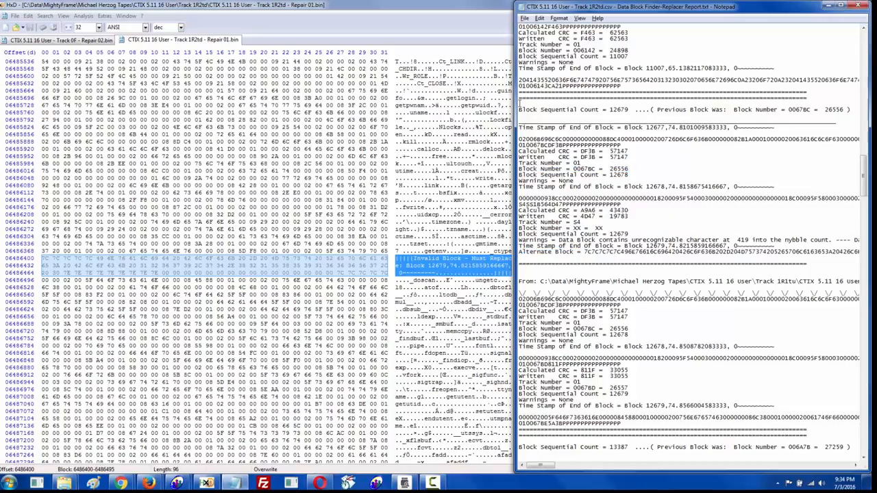
# Step: Compare the Block Sequential Count in the block 12679 heading with the count in the bad block's own record
pyautogui.moveTo(519, 110); pyautogui.dragTo(629, 110)
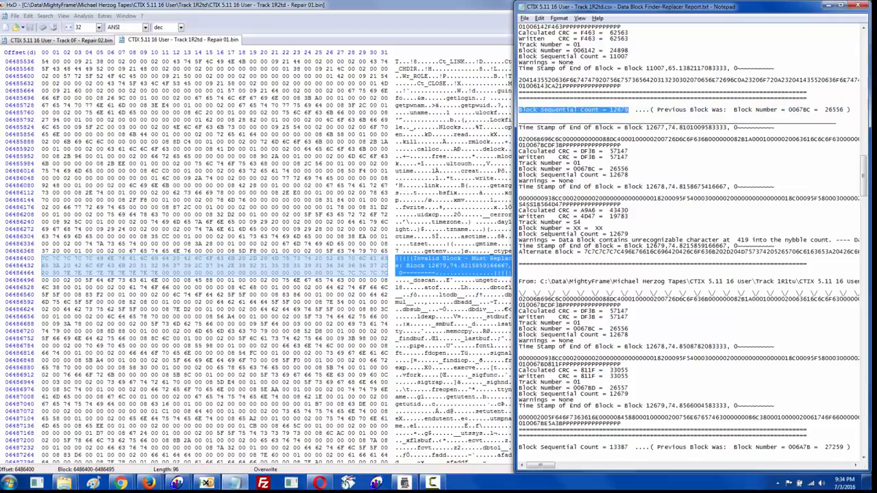
pyautogui.moveTo(526, 233); pyautogui.dragTo(629, 234)
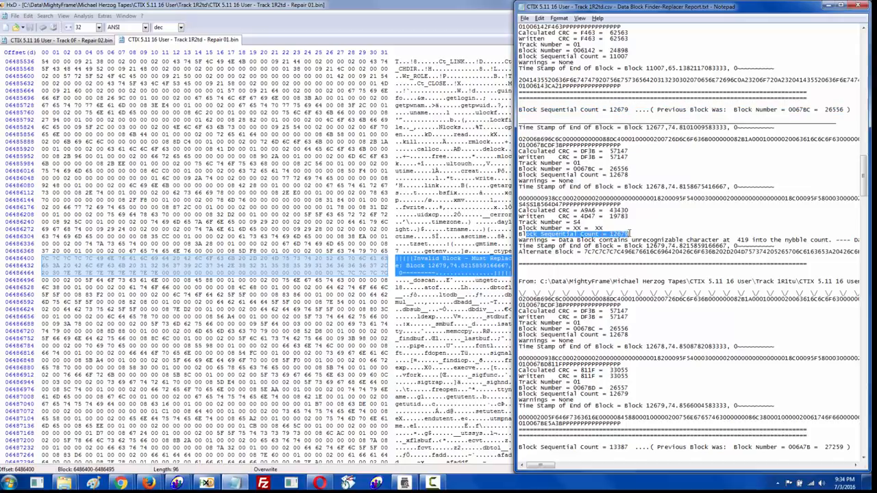
pyautogui.click(629, 234)
pyautogui.click(433, 484)
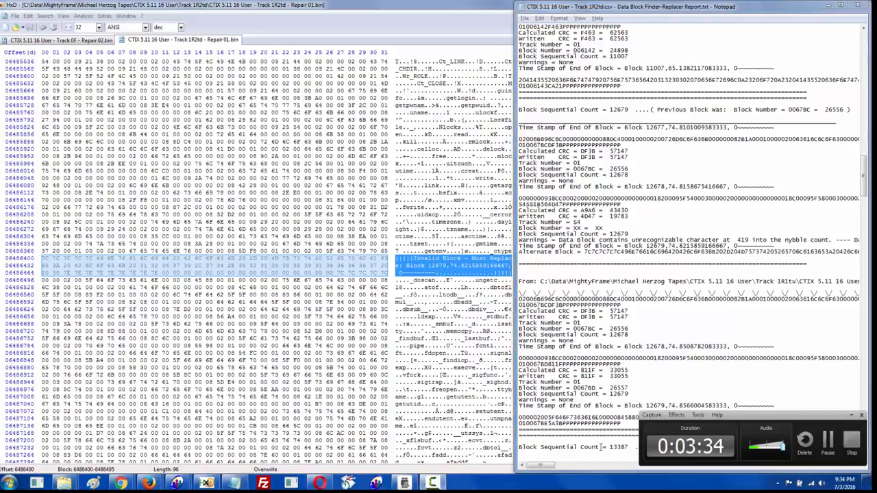
pyautogui.click(829, 449)
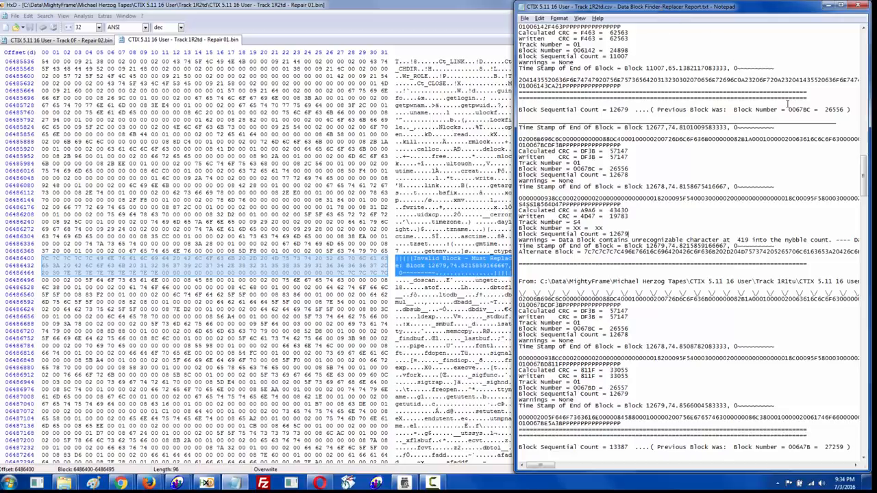
# Step: Compare the heading's previous Block Number with the one in the Track 1R1tu excerpt, and highlight that whole excerpt
pyautogui.moveTo(734, 109); pyautogui.dragTo(844, 110)
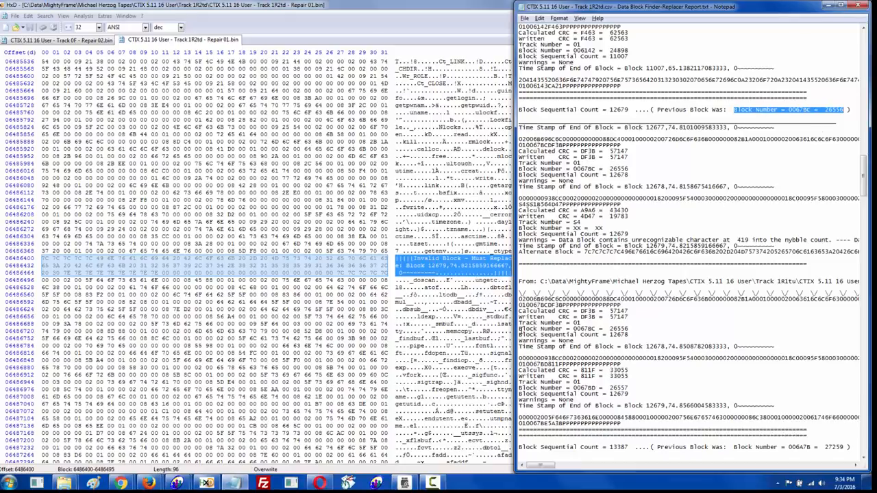
pyautogui.moveTo(519, 329); pyautogui.dragTo(632, 329)
pyautogui.click(629, 329)
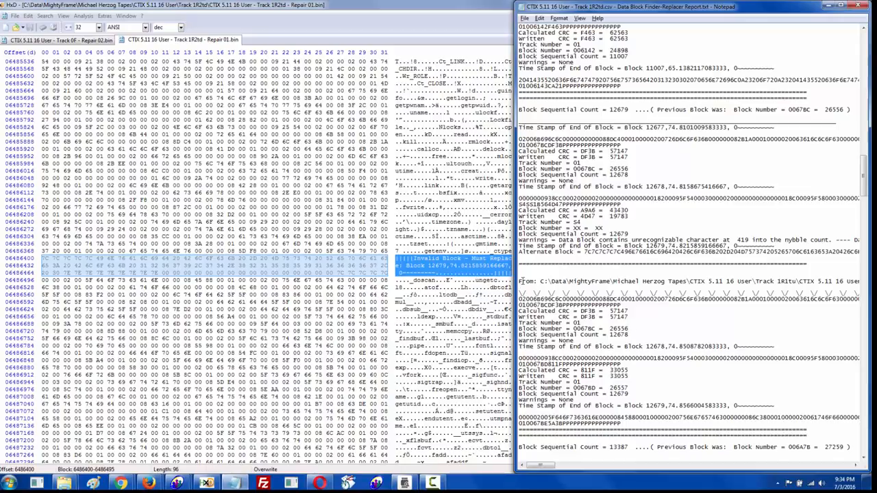
pyautogui.moveTo(520, 281); pyautogui.dragTo(509, 431)
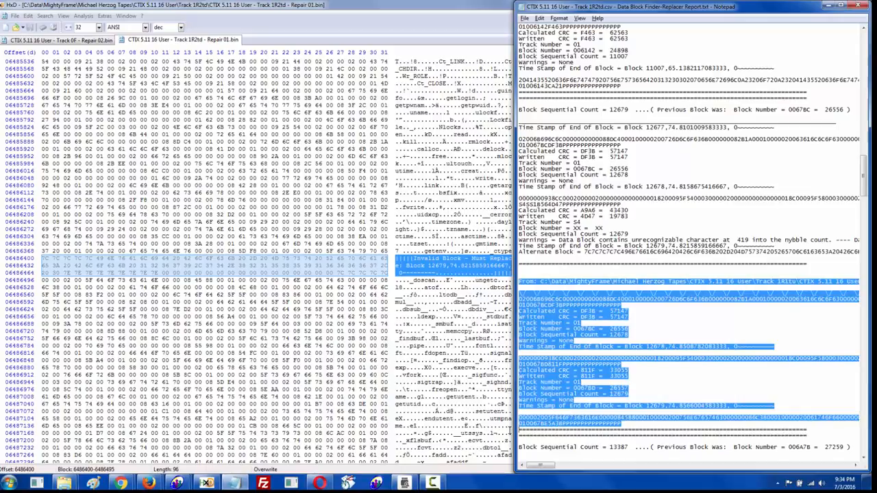
pyautogui.click(539, 328)
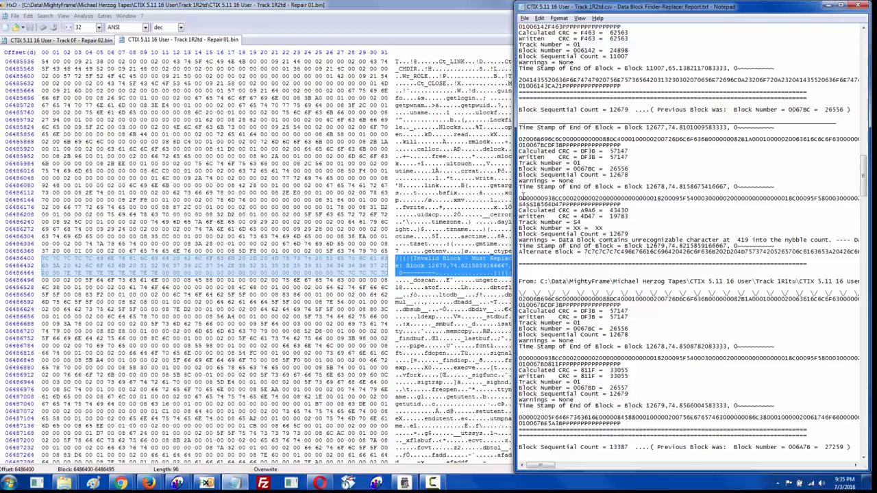
# Step: Compare the bad block 12679 record from Track 1R2td with the block 12679 record in the Track 1R1tu excerpt
pyautogui.moveTo(519, 198); pyautogui.dragTo(522, 259)
pyautogui.click(522, 259)
pyautogui.moveTo(519, 360); pyautogui.dragTo(521, 429)
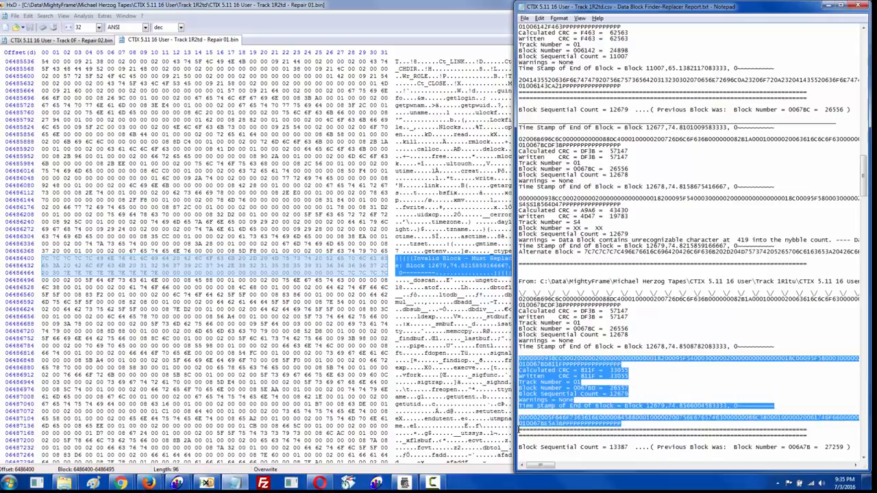
pyautogui.click(591, 418)
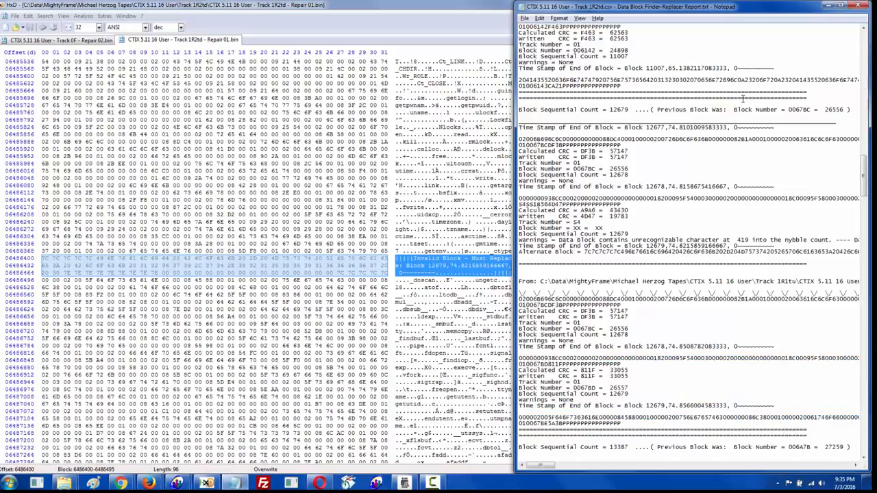
# Step: Trace the previous Block Number from the heading through both tracks' preceding records to the replacement block's Block Number in the Track 1R1tu excerpt
pyautogui.moveTo(735, 111); pyautogui.dragTo(843, 108)
pyautogui.click(843, 107)
pyautogui.moveTo(520, 169); pyautogui.dragTo(629, 171)
pyautogui.click(619, 169)
pyautogui.click(630, 171)
pyautogui.moveTo(520, 329); pyautogui.dragTo(630, 328)
pyautogui.click(567, 334)
pyautogui.click(629, 329)
pyautogui.moveTo(519, 388); pyautogui.dragTo(636, 387)
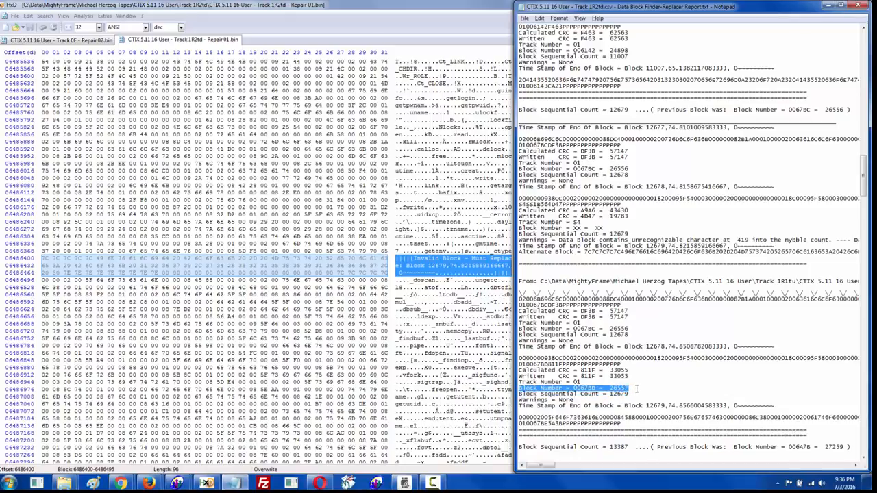
pyautogui.click(637, 388)
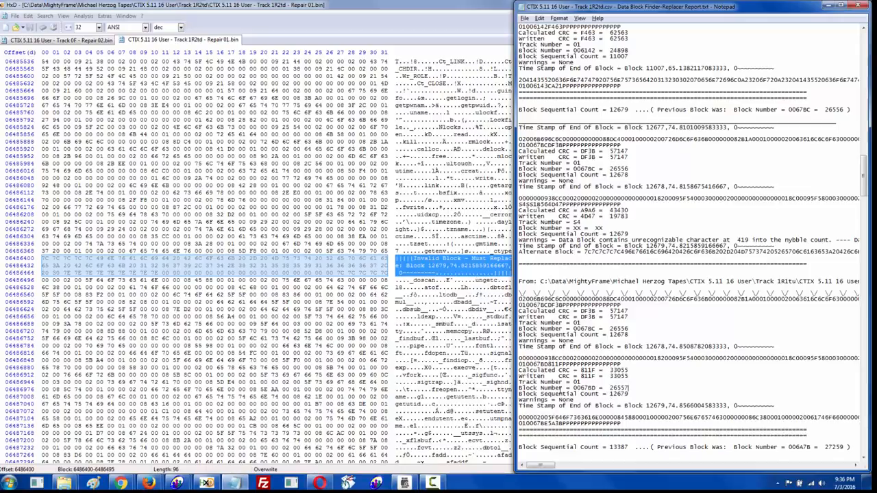
# Step: Compare the replacement block's sequential count with the count in the block 12679 heading, and dismiss the Windows color scheme prompt
pyautogui.moveTo(541, 395); pyautogui.dragTo(632, 395)
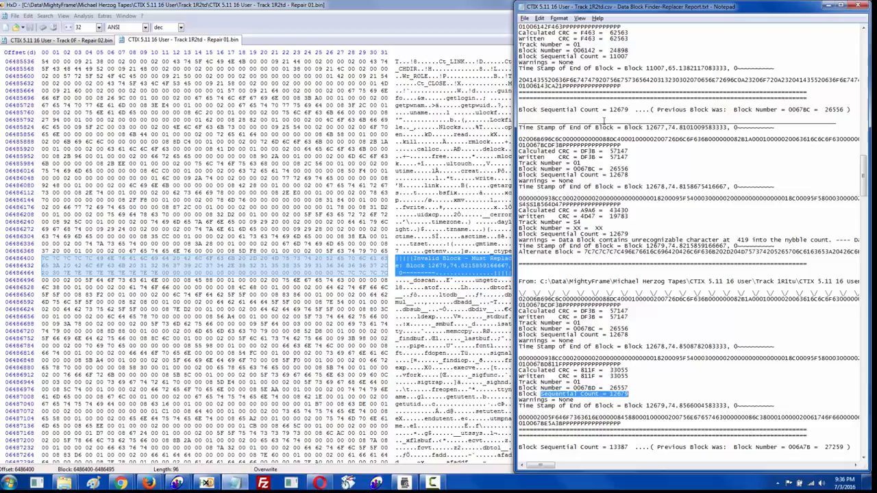
pyautogui.moveTo(526, 109); pyautogui.dragTo(627, 108)
pyautogui.click(628, 108)
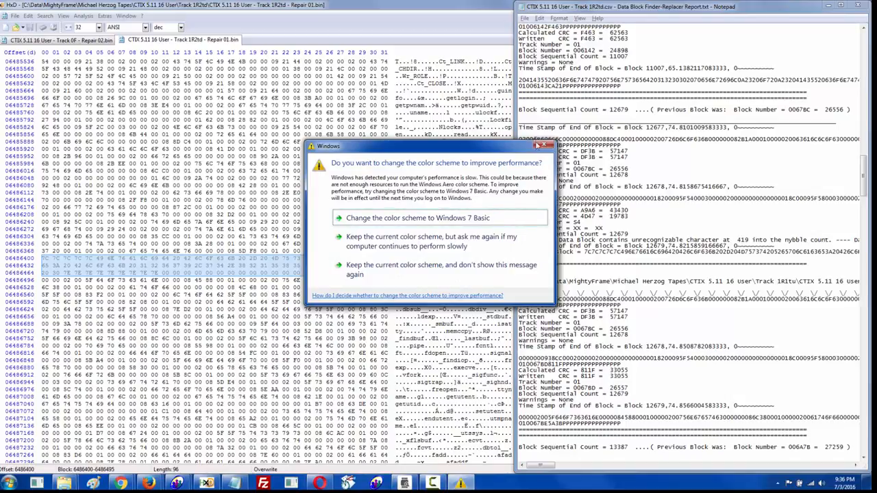
pyautogui.click(544, 146)
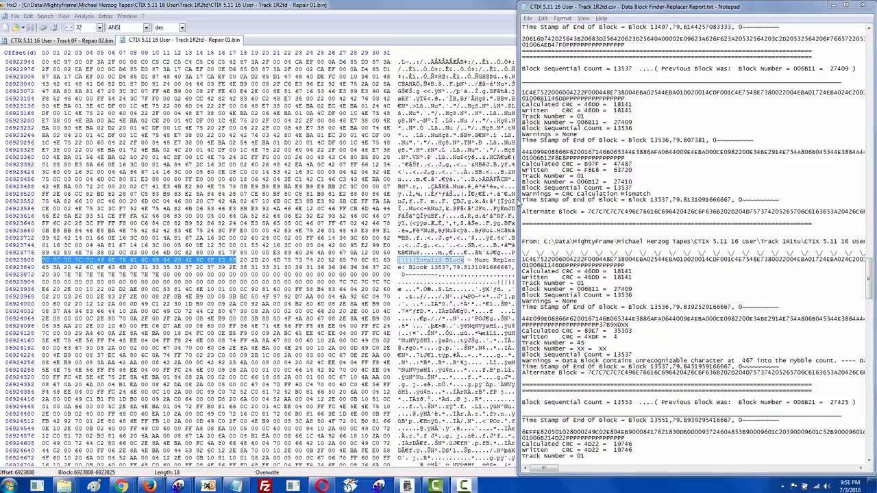
# Step: Match block number 13537 in the HxD placeholder with the report heading's sequential count, and highlight the heading's previous block number
pyautogui.click(430, 267)
pyautogui.moveTo(430, 267); pyautogui.dragTo(453, 267)
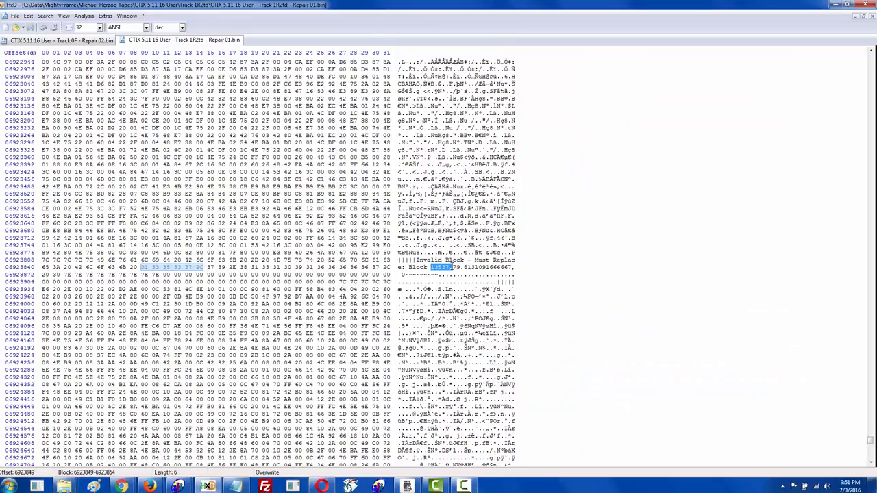
pyautogui.hotkey('alt', 'Tab')
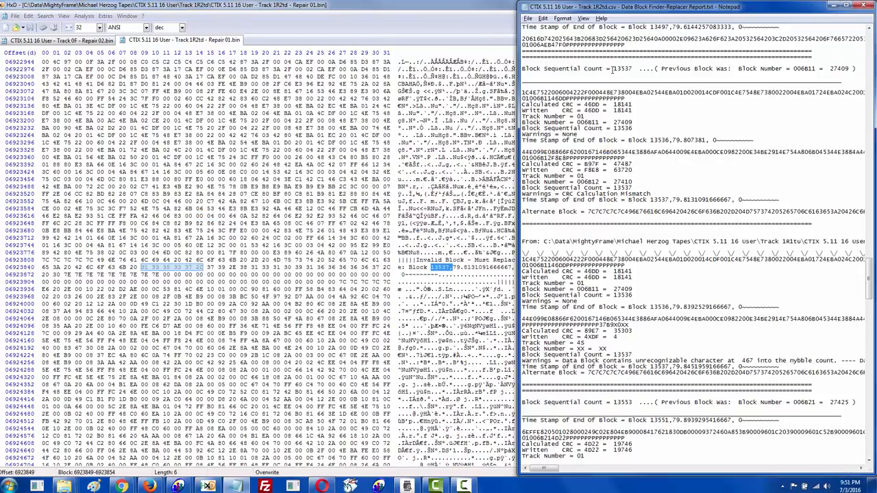
pyautogui.moveTo(612, 69); pyautogui.dragTo(631, 67)
pyautogui.click(631, 68)
pyautogui.moveTo(831, 68); pyautogui.dragTo(847, 68)
pyautogui.click(847, 68)
# Step: Switch to HxD and search Repair 01.bin for further Invalid Block placeholders, going back to the one for block 13568
pyautogui.click(452, 267)
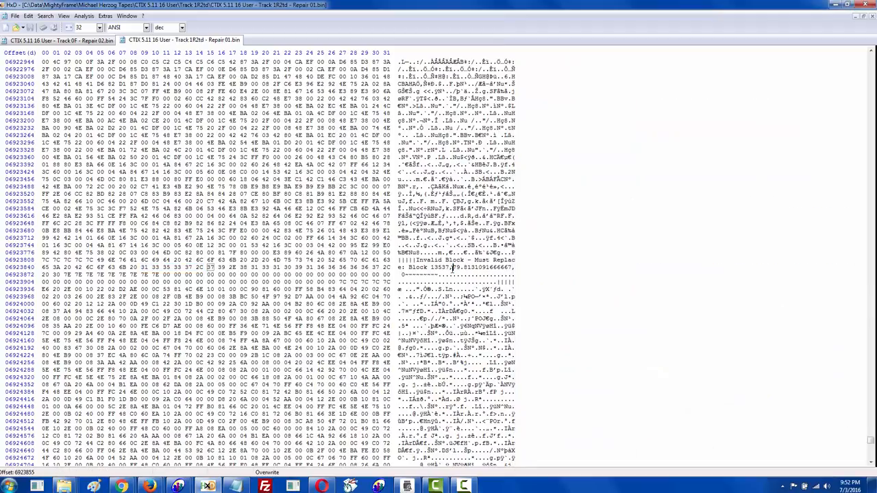
pyautogui.press('F3')
pyautogui.press('F3')
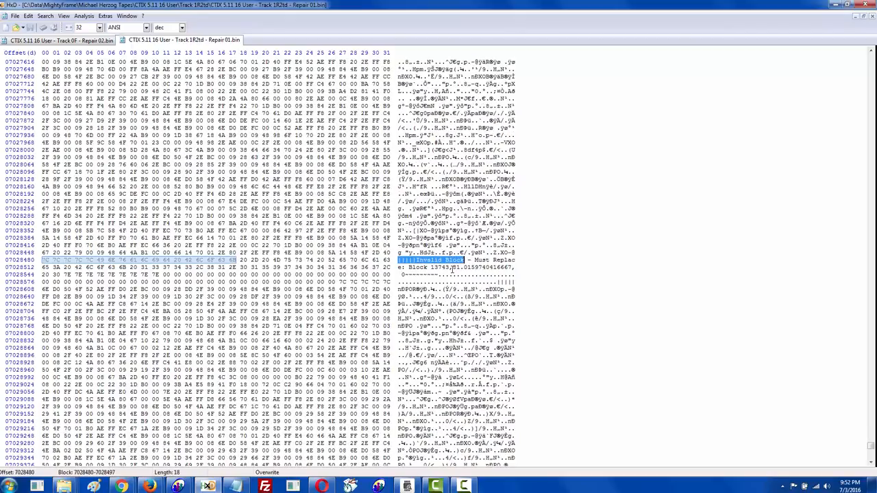
pyautogui.hotkey('shift', 'F3')
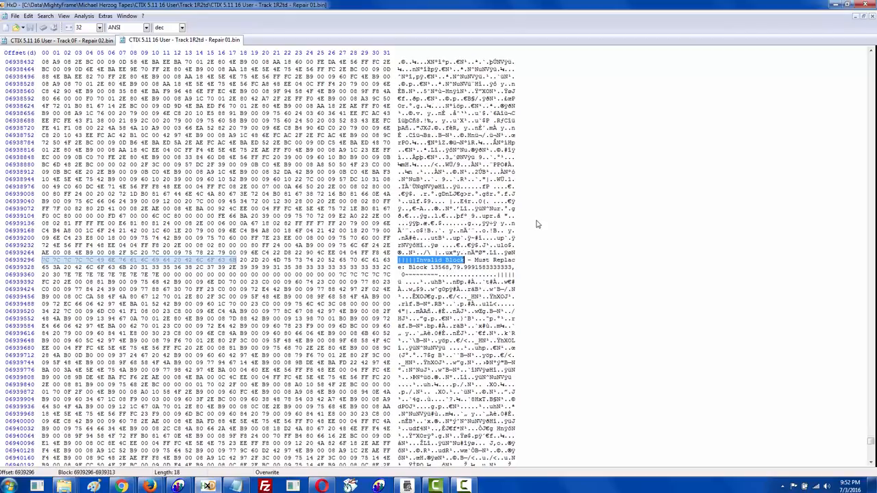
# Step: Switch to the Notepad report and examine the entries for blocks 13537 and 13553
pyautogui.hotkey('alt', 'Tab')
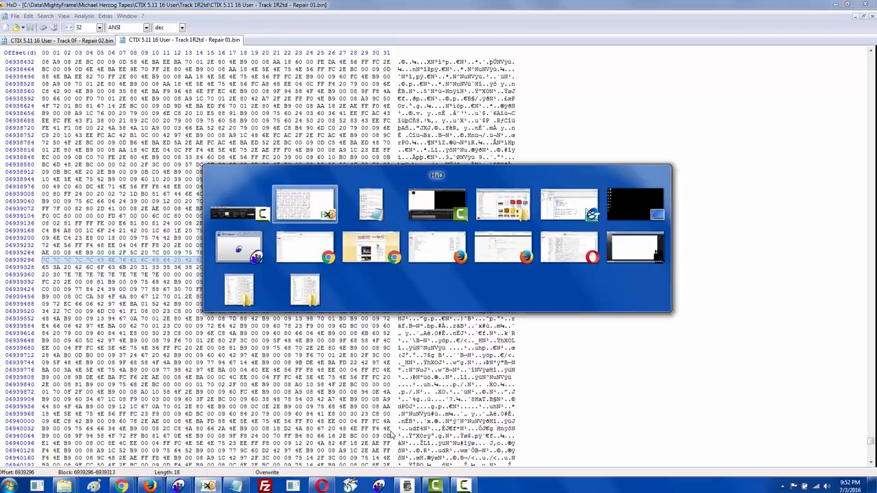
pyautogui.hotkey('alt', 'Tab')
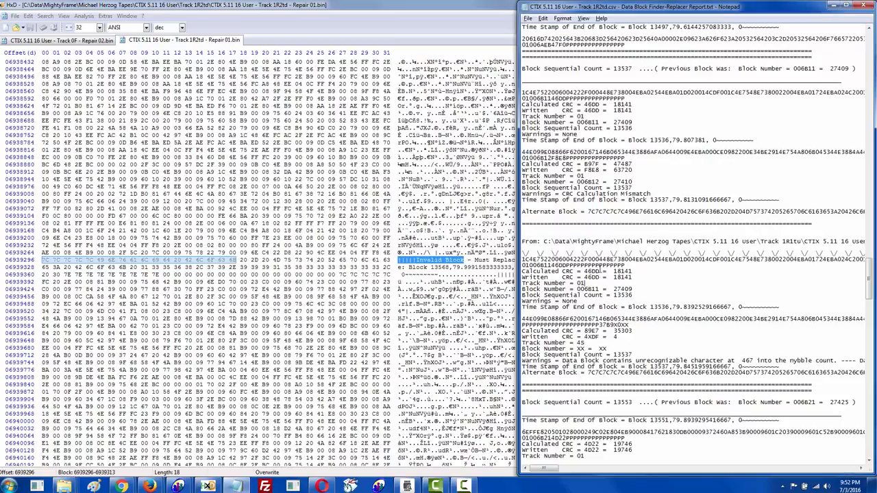
pyautogui.scroll(-10, 600, 264)
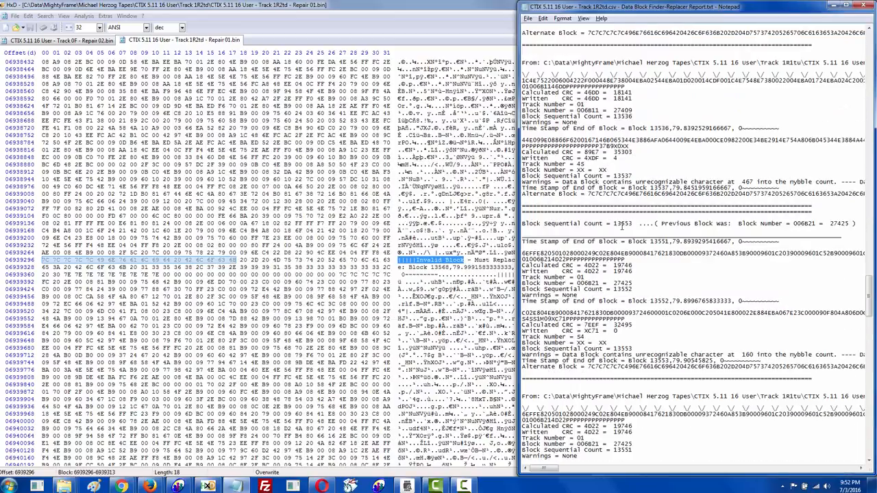
pyautogui.scroll(-3, 620, 226)
pyautogui.scroll(4, 622, 226)
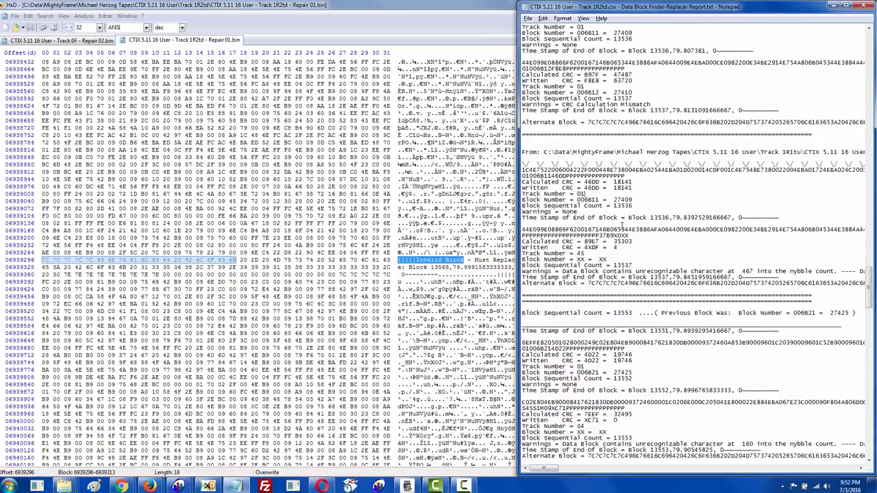
pyautogui.scroll(6, 622, 225)
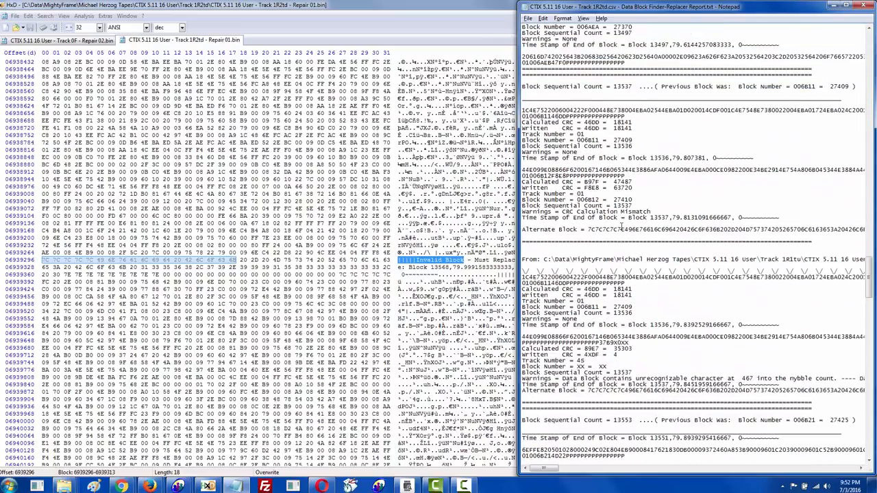
pyautogui.scroll(-9, 622, 226)
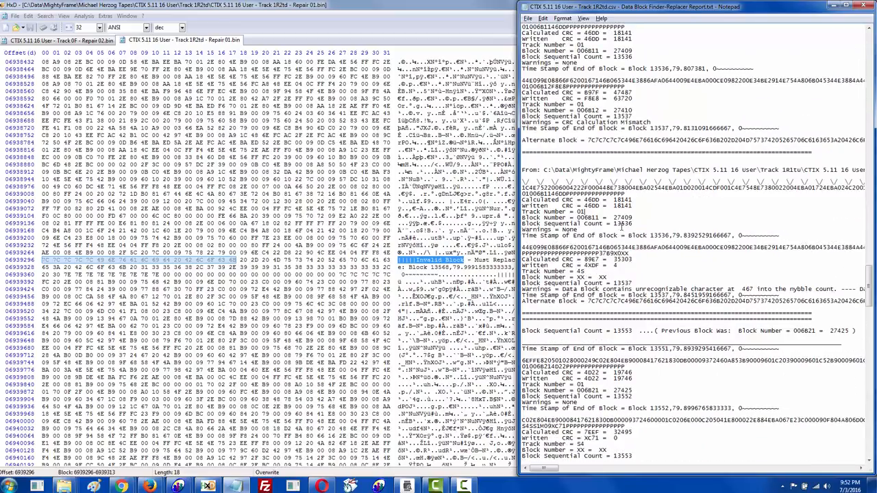
# Step: Find the block 13537 placeholder again in HxD, and return to the matching block 13537 entry in the Notepad report
pyautogui.click(432, 261)
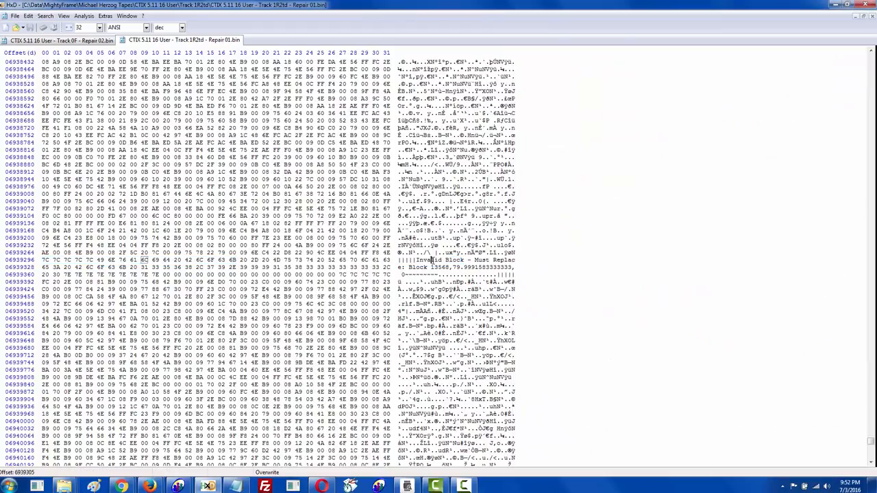
pyautogui.press('F3')
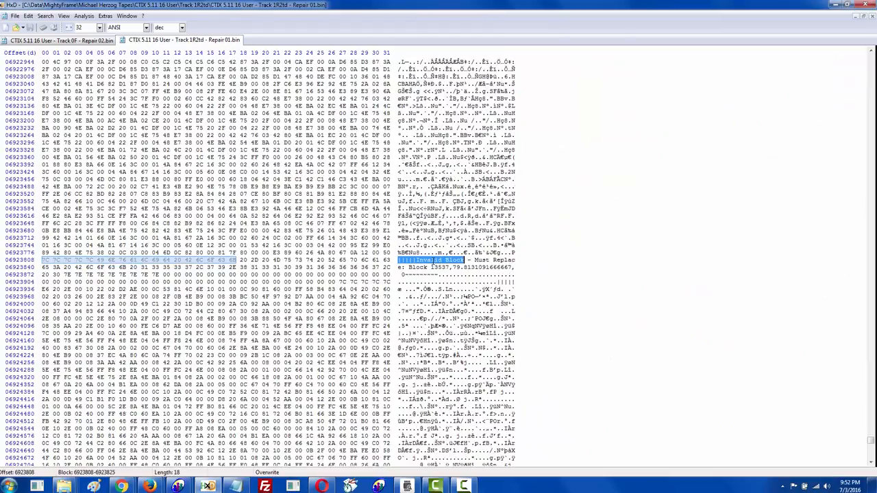
pyautogui.hotkey('alt', 'Tab')
pyautogui.click(565, 219)
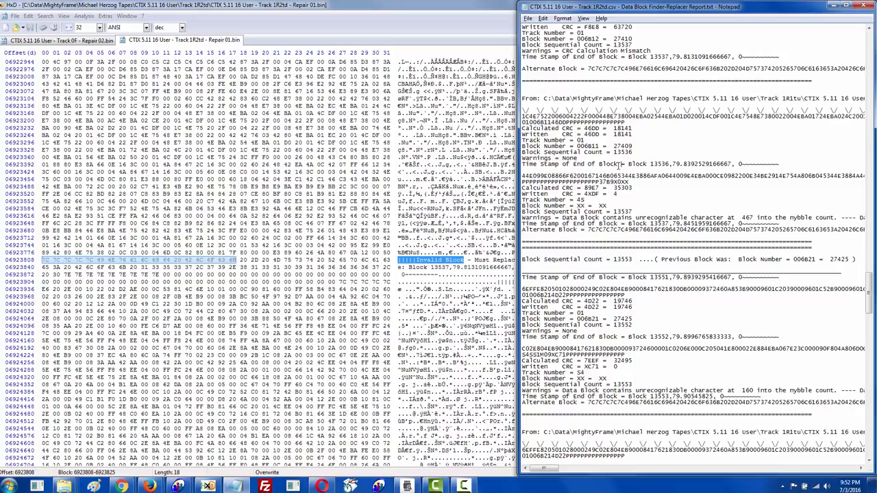
pyautogui.scroll(9, 619, 164)
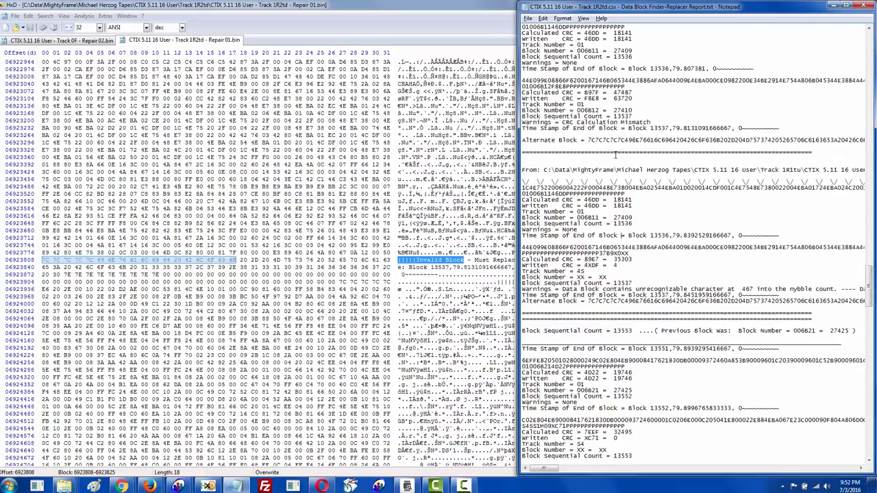
pyautogui.scroll(2, 616, 152)
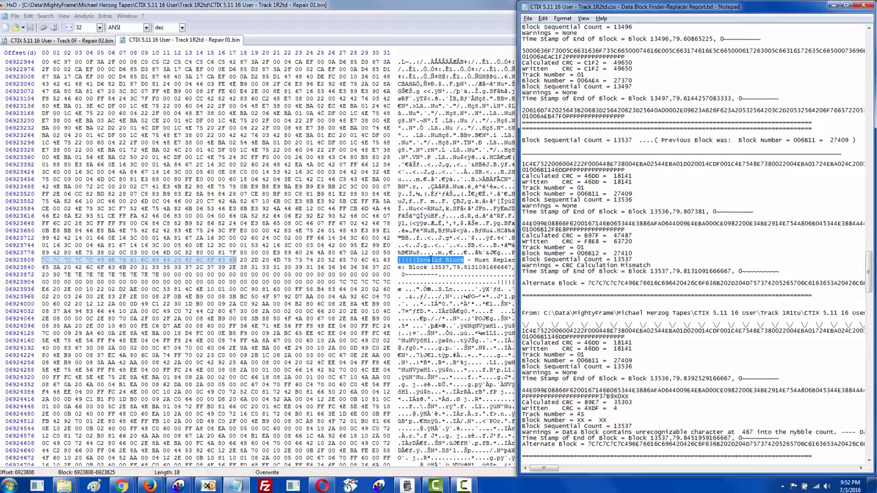
# Step: Find the next Invalid Block placeholder in Repair 01.bin, the one for block 13568, and return to the Notepad Finder-Replacer report
pyautogui.click(431, 259)
pyautogui.press('F3')
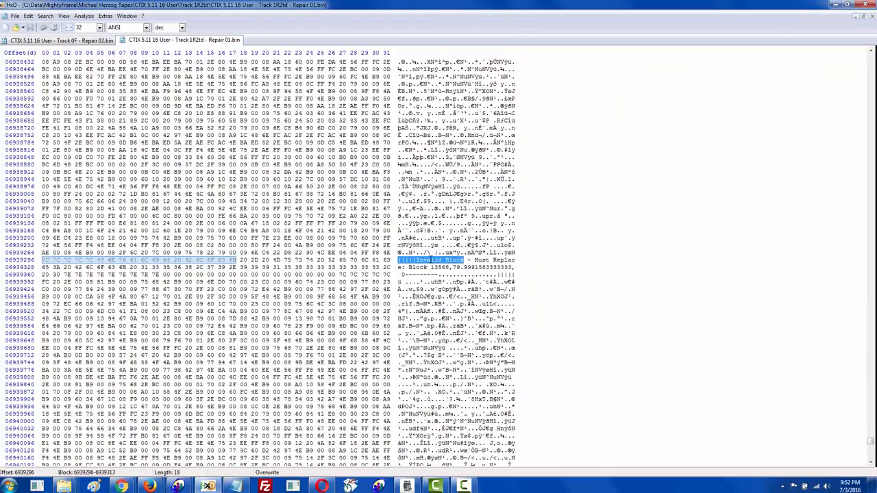
pyautogui.hotkey('alt', 'Tab')
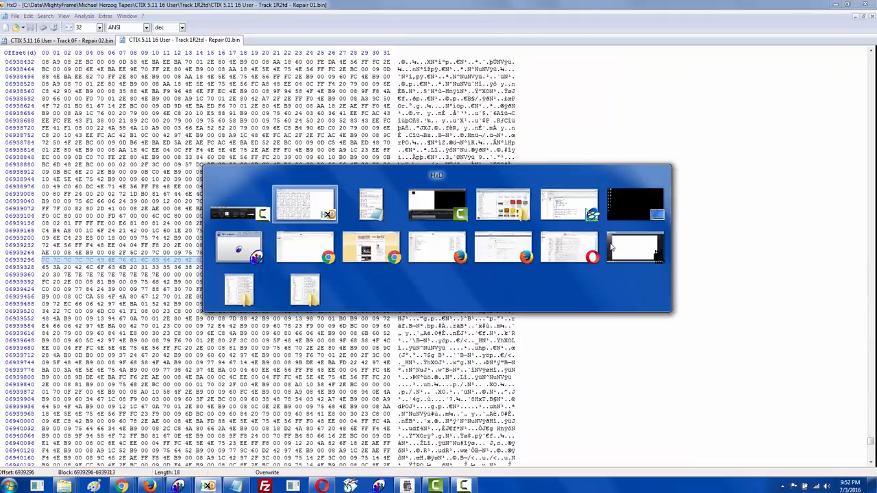
pyautogui.click(611, 248)
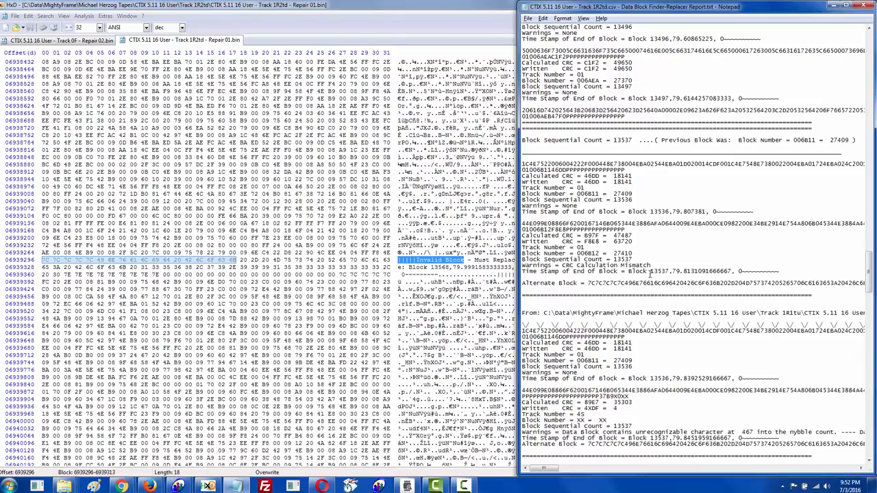
# Step: Examine the block 13553 entry in the Finder-Replacer report together with its replacement candidate from Track 1R1tu
pyautogui.scroll(-10, 649, 273)
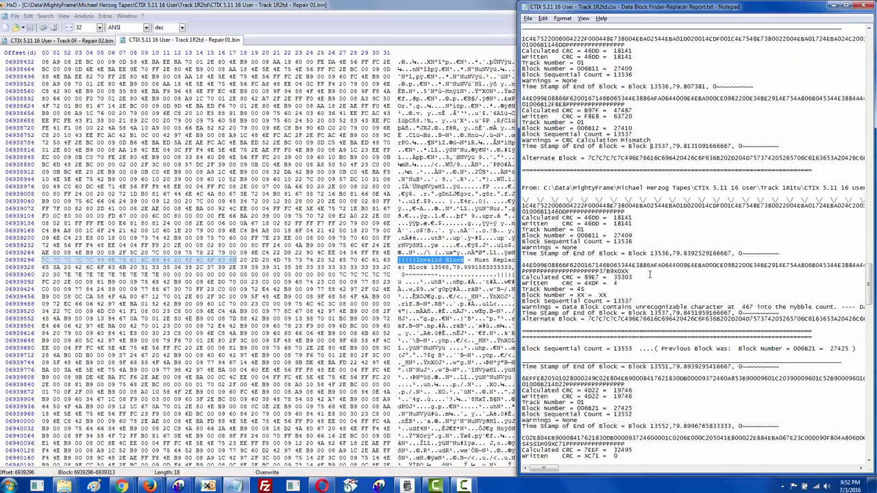
pyautogui.scroll(-4, 649, 273)
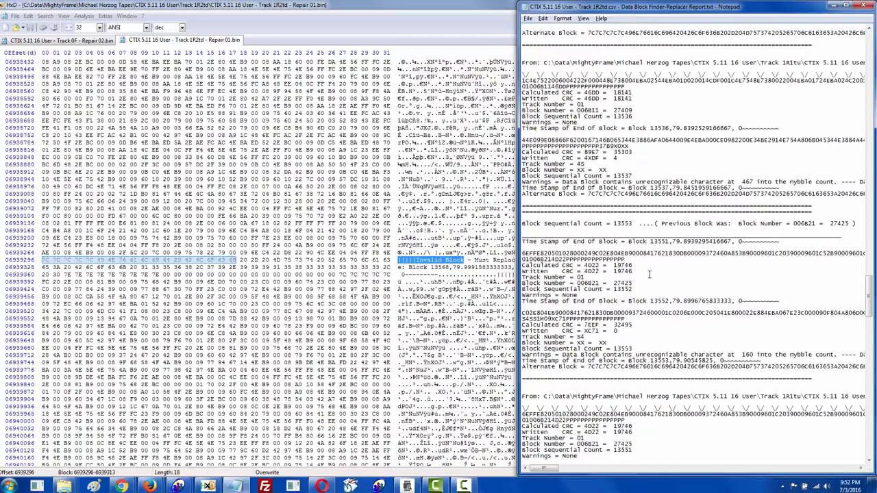
pyautogui.scroll(-7, 650, 275)
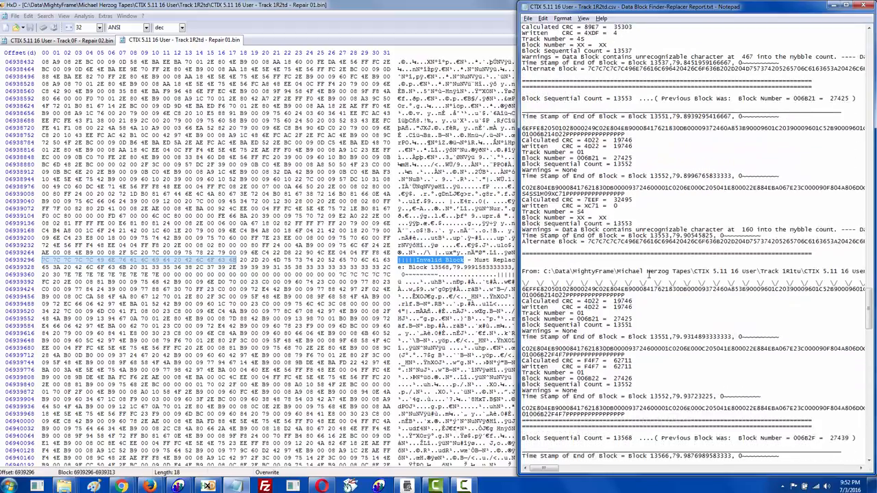
pyautogui.scroll(-4, 648, 275)
pyautogui.scroll(3, 681, 263)
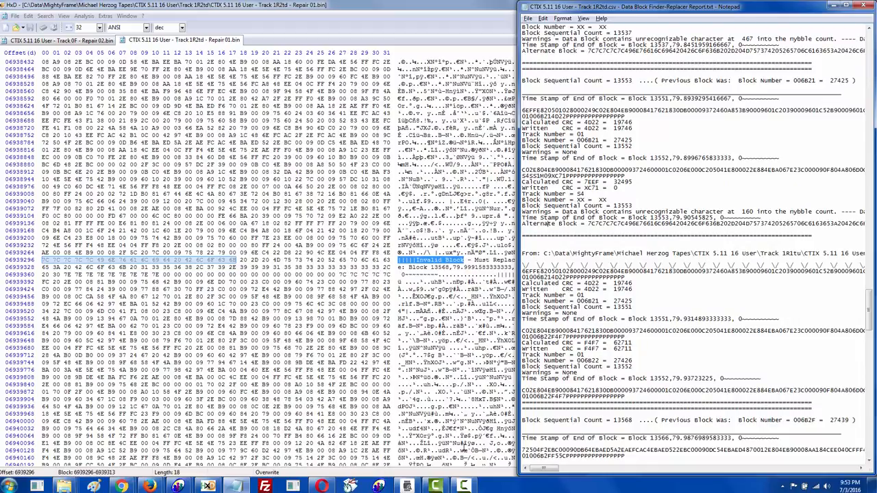
pyautogui.click(464, 486)
pyautogui.click(833, 442)
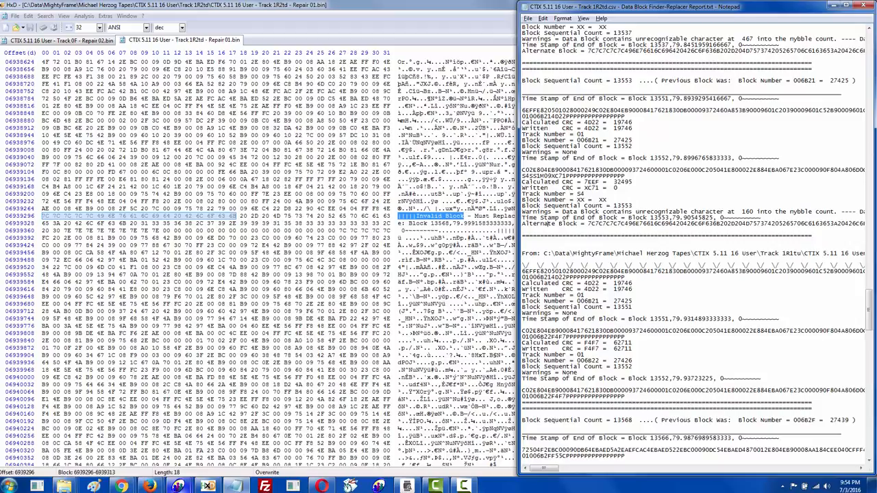
# Step: Switch to Lotus Domino Designer and select the Data Blocks Counter - QIC-24 v2 agent in the QIC-24 Decoder v74 agent list
pyautogui.click(229, 435)
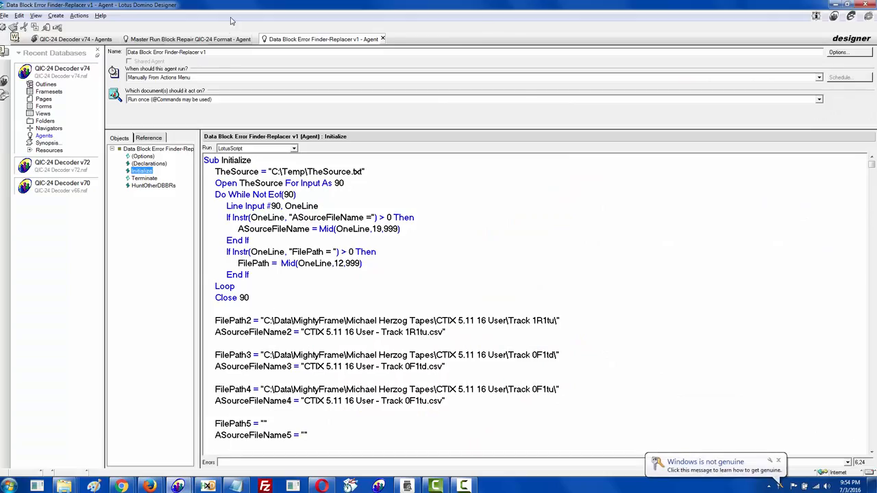
pyautogui.click(192, 39)
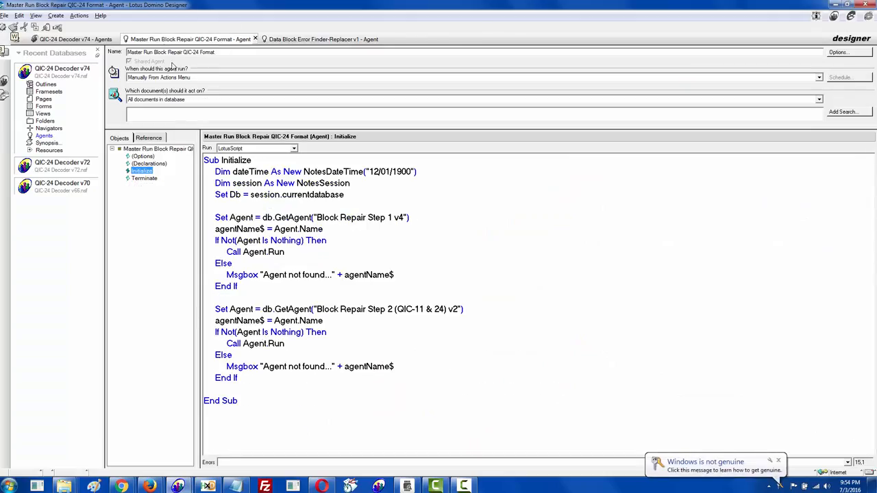
pyautogui.click(89, 40)
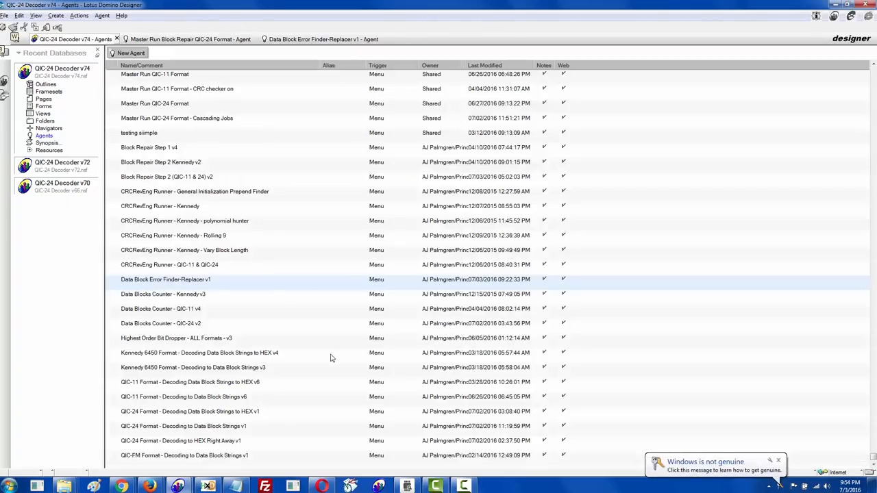
pyautogui.click(176, 323)
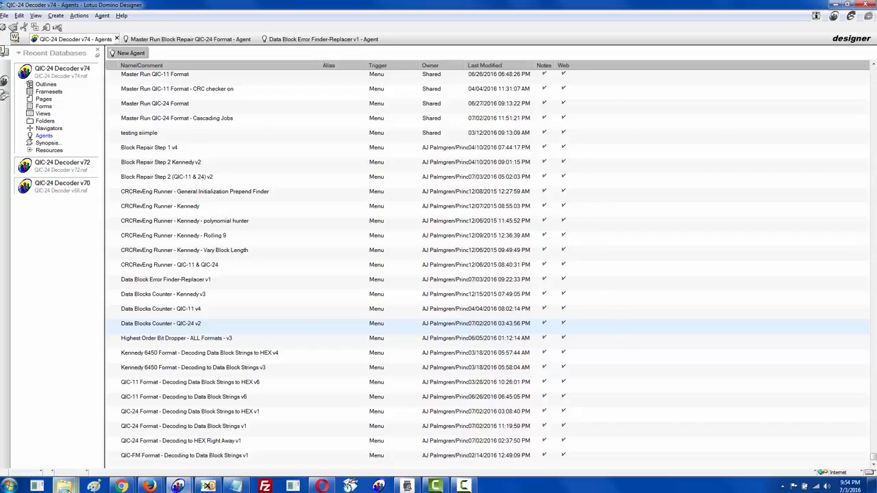
# Step: Open the Track 1R2td Data Block Count Report.txt from its folder in Windows Explorer and snap the report to half the screen
pyautogui.moveTo(65, 485)
pyautogui.moveTo(101, 431)
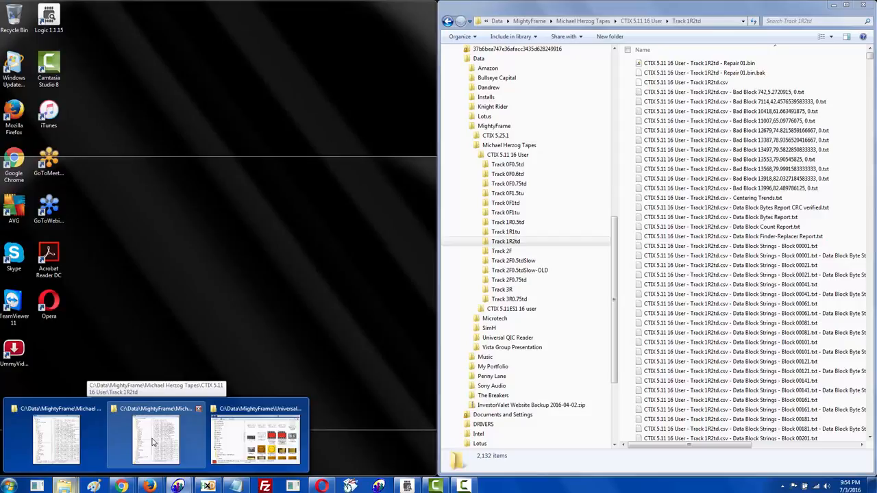
pyautogui.click(153, 442)
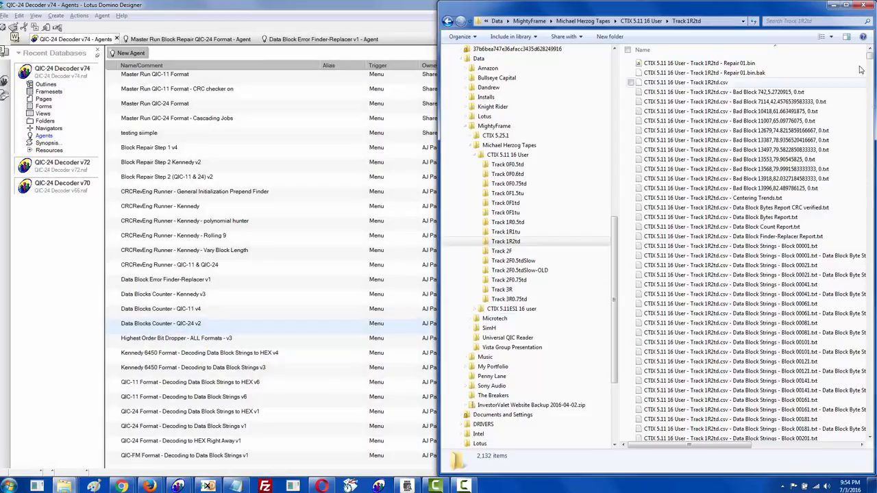
pyautogui.click(787, 208)
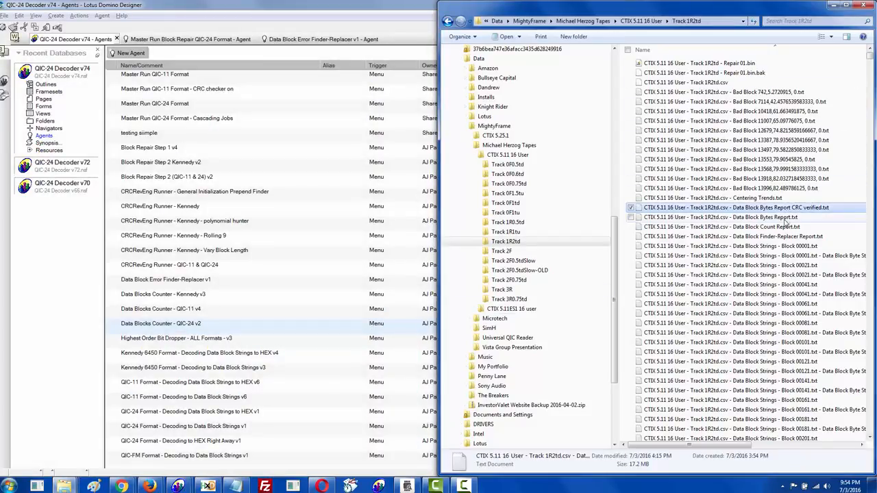
pyautogui.doubleClick(778, 229)
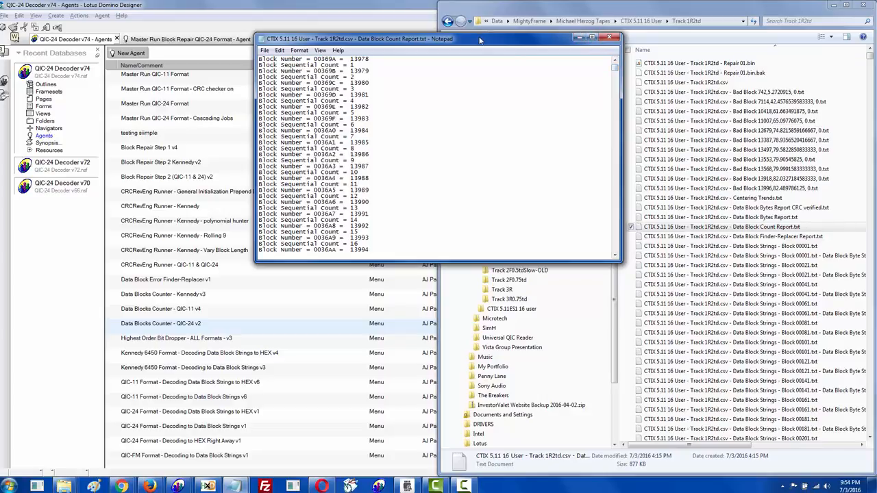
pyautogui.moveTo(479, 38); pyautogui.dragTo(2, 137)
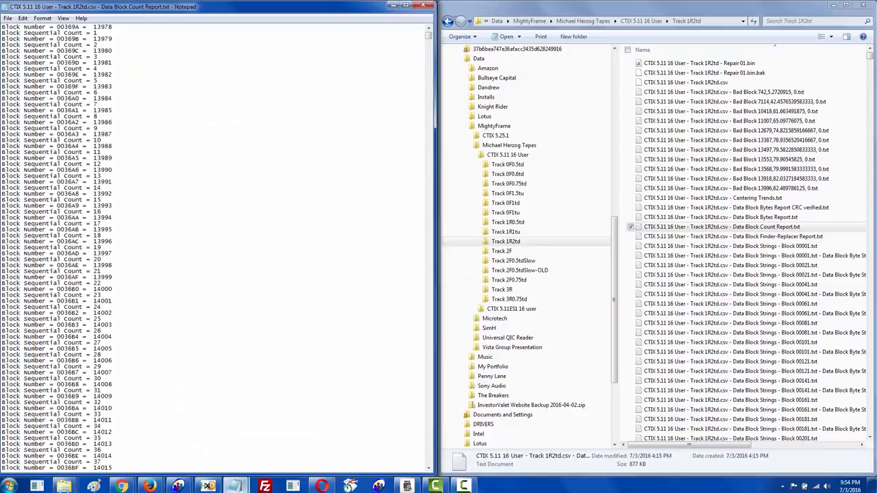
# Step: Switch to the Finder-Replacer report and copy "Block Sequential Count = 13553" from the entry heading
pyautogui.moveTo(233, 486)
pyautogui.click(286, 442)
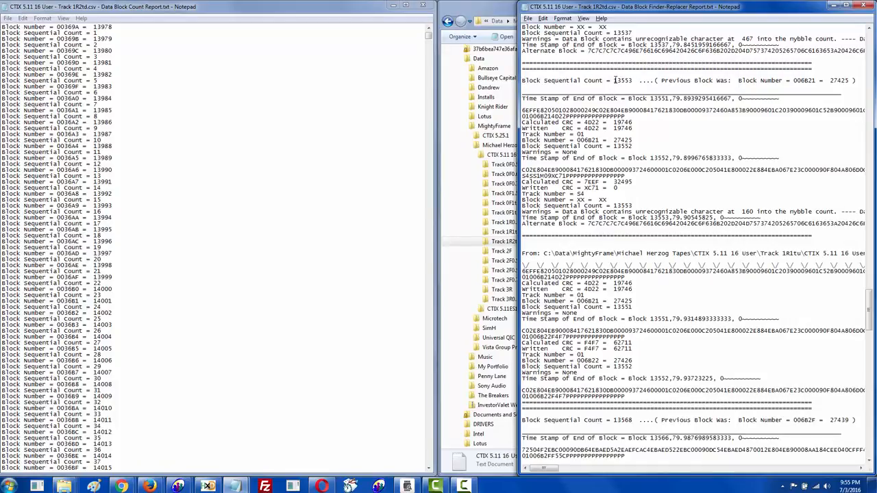
pyautogui.moveTo(613, 80); pyautogui.dragTo(631, 81)
pyautogui.moveTo(523, 80); pyautogui.dragTo(633, 81)
pyautogui.hotkey('ctrl', 'c')
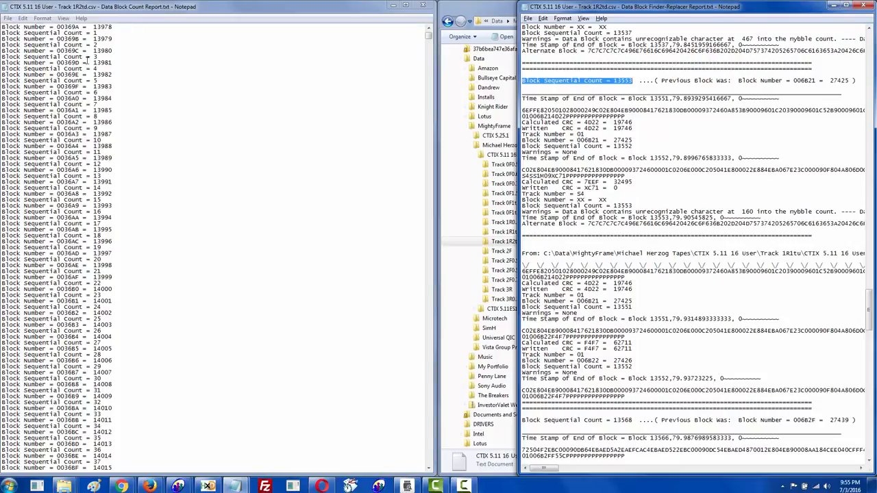
# Step: Search the Data Block Count Report for "Block Sequential Count = 13553" and show the lines that follow it
pyautogui.click(69, 74)
pyautogui.hotkey('ctrl', 'f')
pyautogui.hotkey('ctrl', 'v')
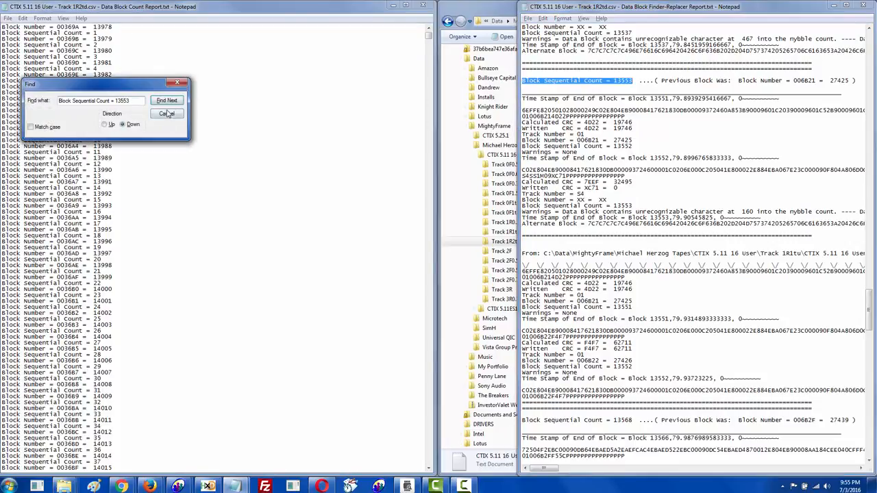
pyautogui.click(166, 101)
pyautogui.click(176, 83)
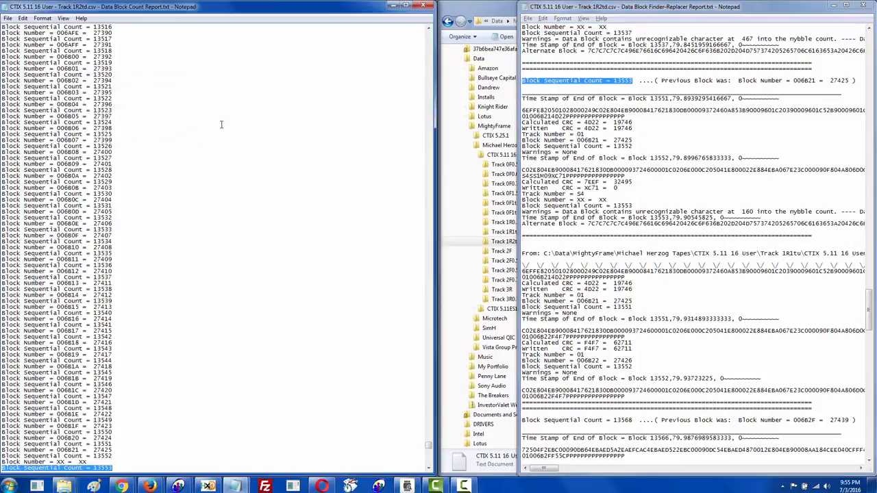
pyautogui.scroll(-12, 225, 130)
pyautogui.scroll(-4, 225, 132)
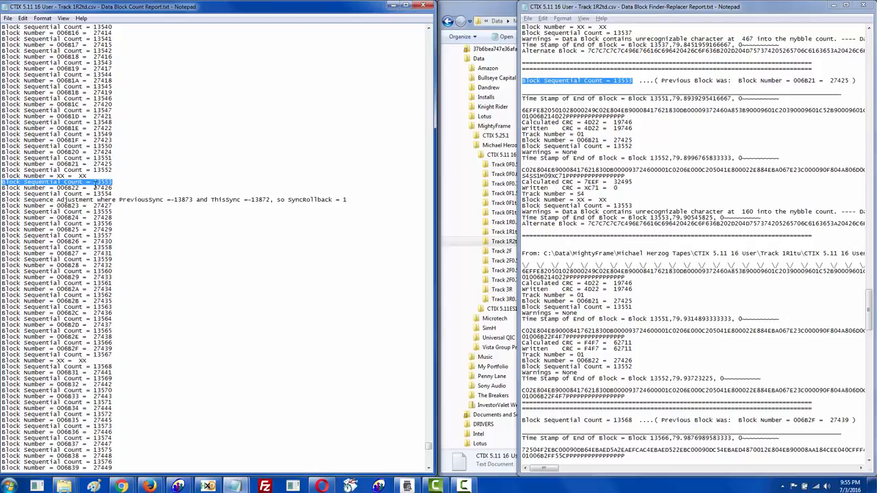
# Step: Highlight block number 27426, sequential counts 13554 and 13553, and the Block Sequence Adjustment line in the count report
pyautogui.moveTo(94, 188); pyautogui.dragTo(117, 188)
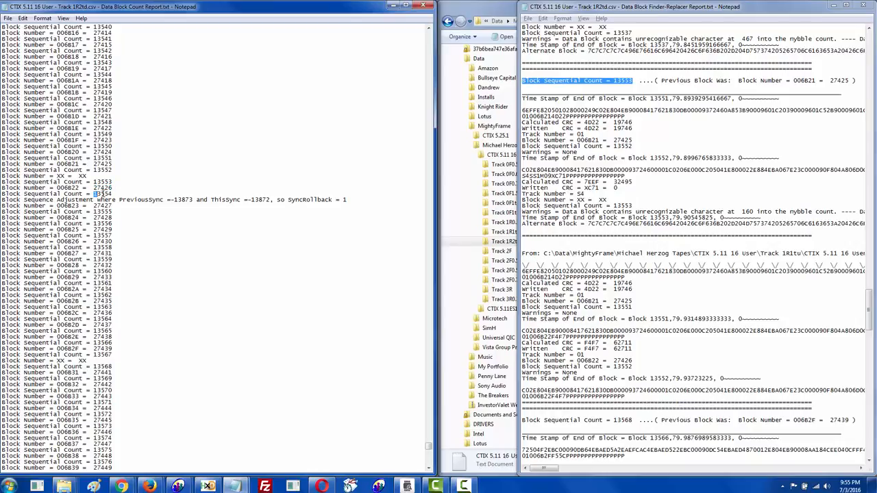
pyautogui.moveTo(99, 194); pyautogui.dragTo(114, 194)
pyautogui.moveTo(95, 179); pyautogui.dragTo(113, 183)
pyautogui.click(114, 183)
pyautogui.tripleClick(99, 194)
pyautogui.click(96, 194)
pyautogui.moveTo(3, 197); pyautogui.dragTo(359, 200)
pyautogui.click(177, 194)
pyautogui.click(286, 199)
pyautogui.click(359, 200)
pyautogui.moveTo(93, 187); pyautogui.dragTo(111, 187)
# Step: Switch to the Domino Designer agent list and dismiss the Windows color scheme prompt
pyautogui.click(179, 486)
pyautogui.click(242, 438)
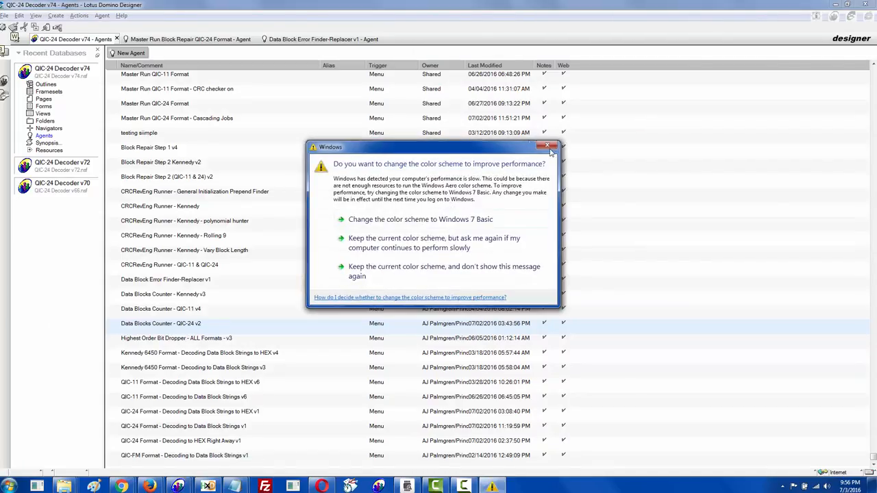
pyautogui.click(550, 148)
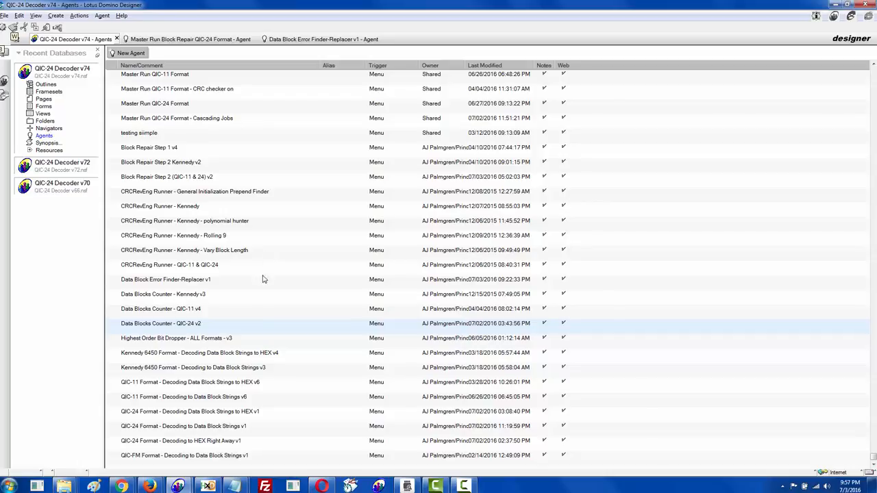
# Step: Return to the Notepad count report and highlight the sequential count 13554 line, followed by the block number 006B22 line
pyautogui.click(234, 485)
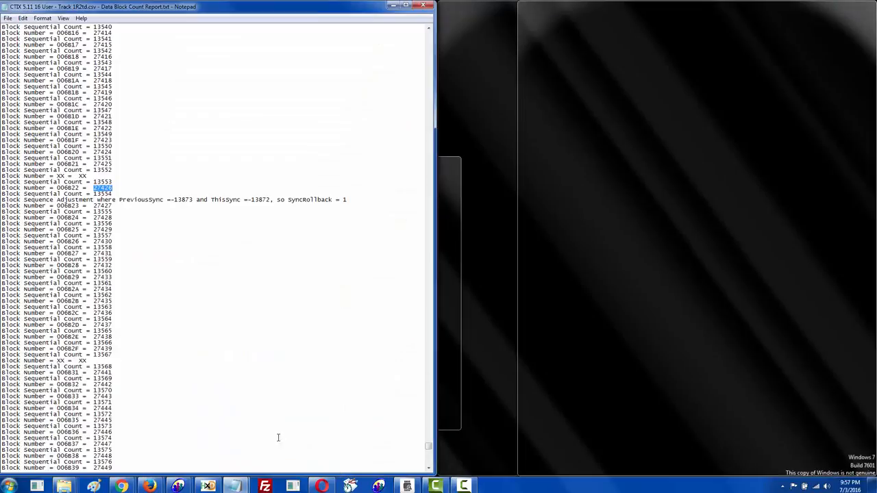
pyautogui.click(278, 444)
pyautogui.moveTo(3, 195); pyautogui.dragTo(115, 194)
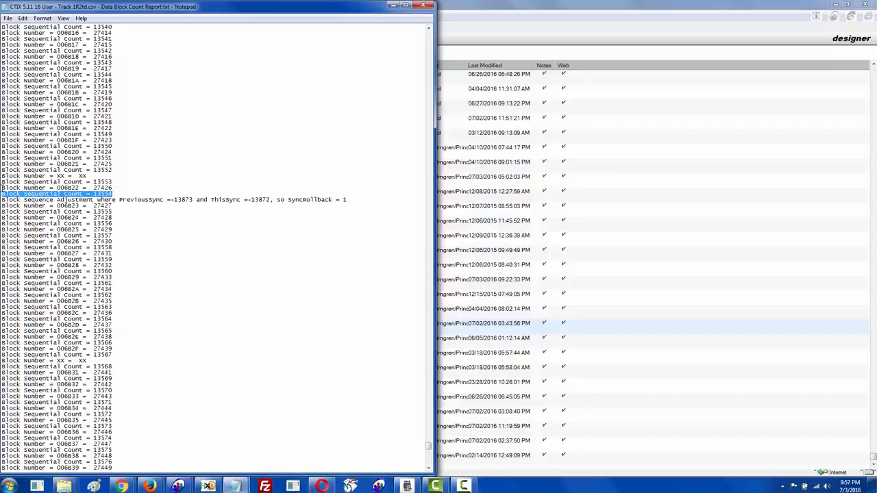
pyautogui.moveTo(3, 187); pyautogui.dragTo(120, 190)
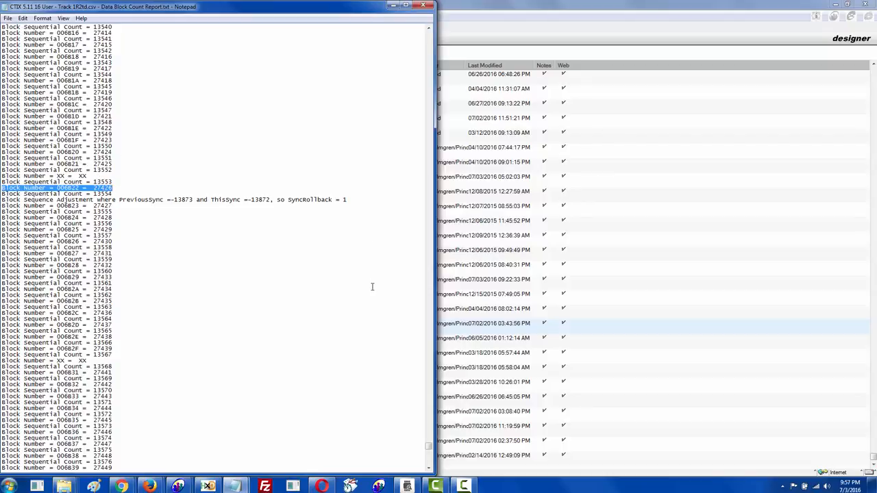
# Step: Show the Finder-Replacer report at block 13553, and switch to HxD to view the block 13568 placeholder
pyautogui.moveTo(234, 485)
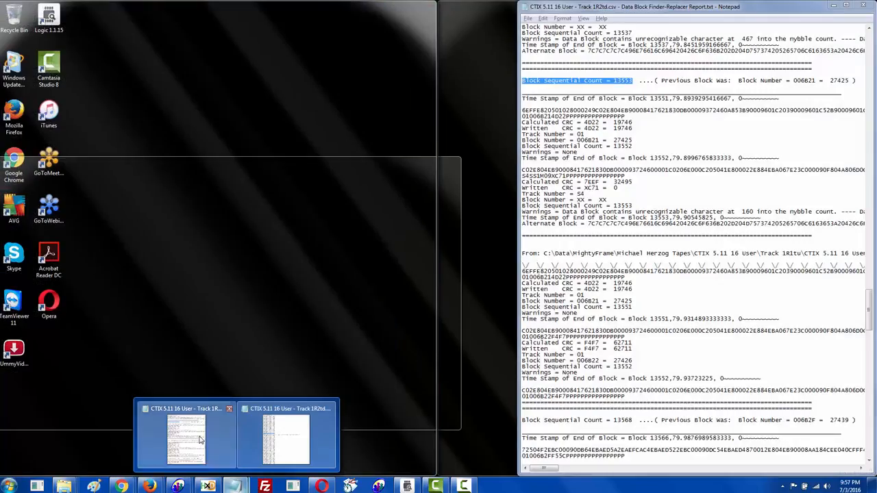
pyautogui.click(198, 436)
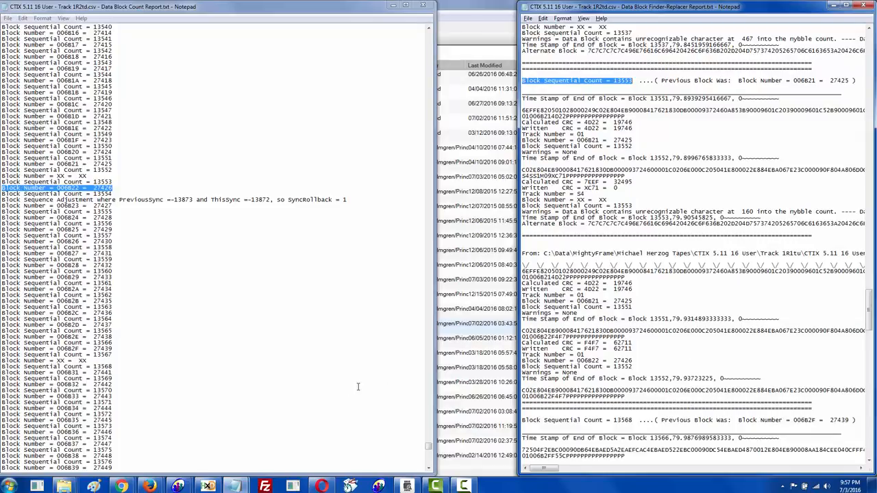
pyautogui.click(206, 486)
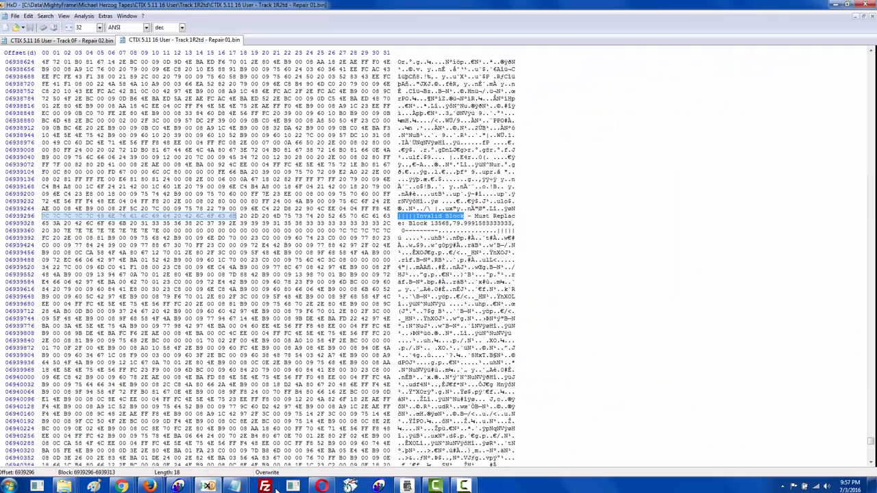
# Step: Return to the Notepad Finder-Replacer report and examine the block 13568 entry and its replacement from Track 1R1tu beside the HxD placeholder
pyautogui.moveTo(234, 486)
pyautogui.moveTo(263, 444)
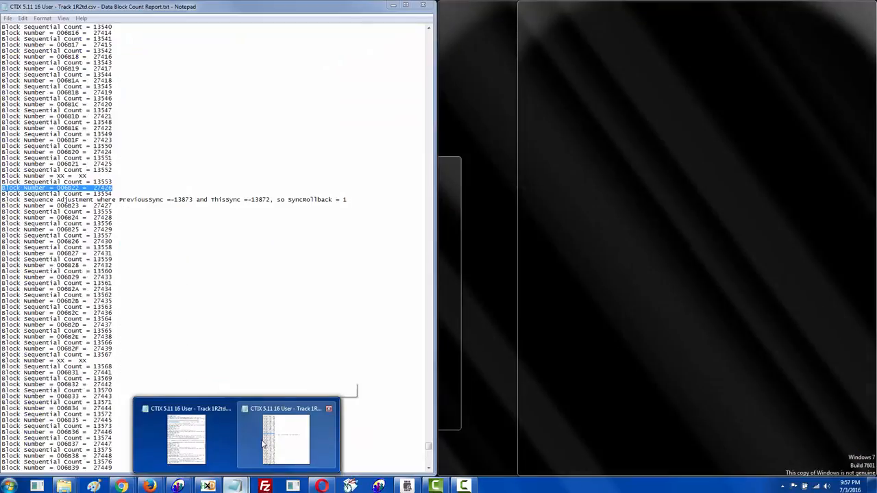
pyautogui.click(185, 438)
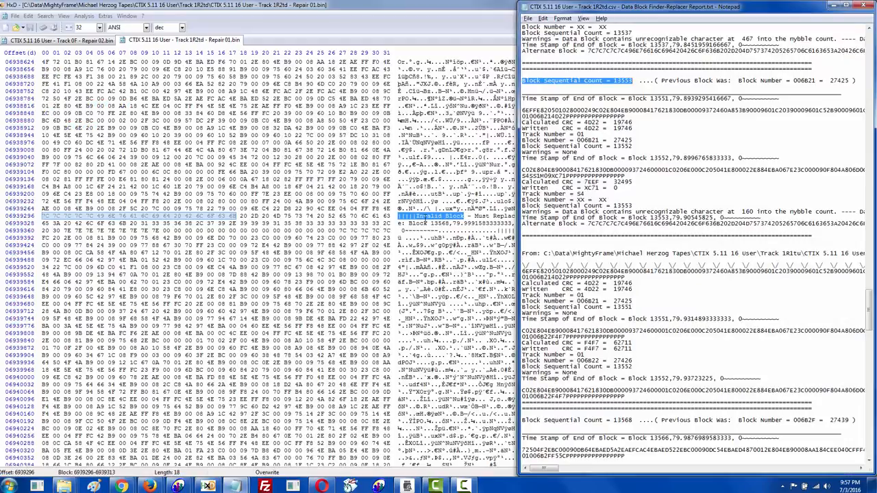
pyautogui.click(610, 324)
pyautogui.scroll(-4, 610, 328)
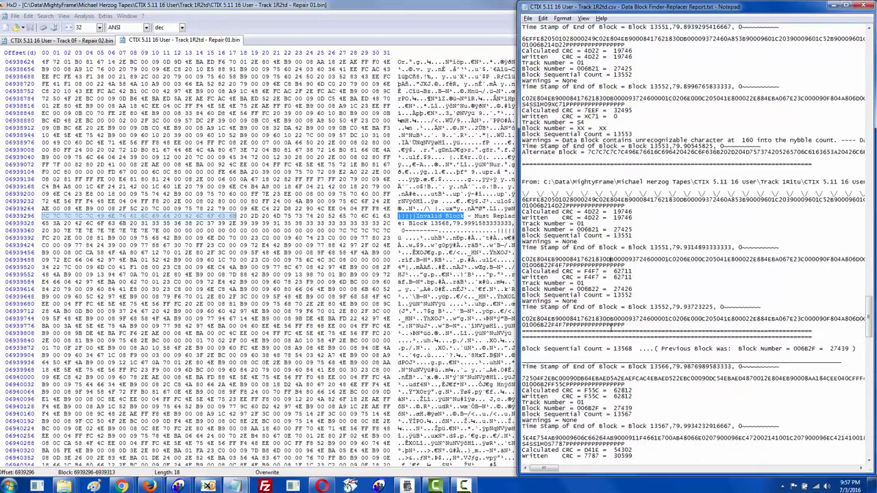
pyautogui.scroll(-9, 611, 327)
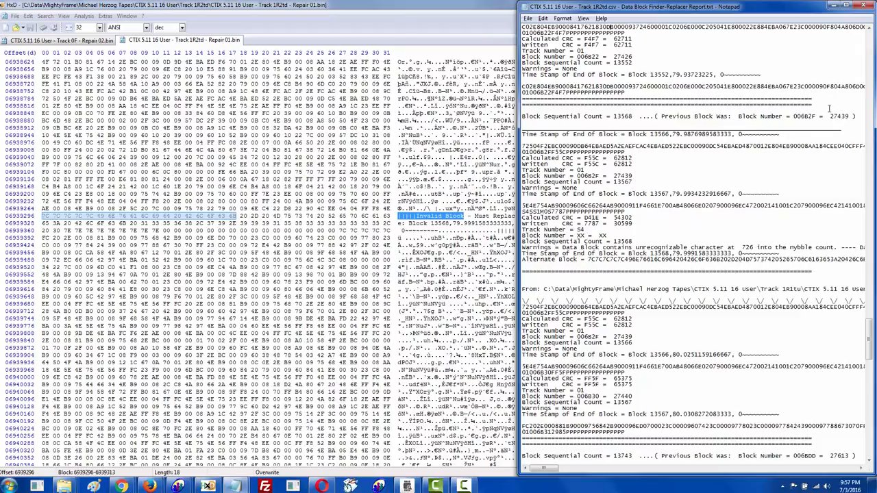
# Step: Mark previous block number 27439 and replacement number 27440 in the report, and copy the data line of block 006B30 from Track 1R1tu
pyautogui.moveTo(831, 117); pyautogui.dragTo(848, 117)
pyautogui.moveTo(615, 396); pyautogui.dragTo(644, 396)
pyautogui.click(523, 366)
pyautogui.hotkey('shift', 'End')
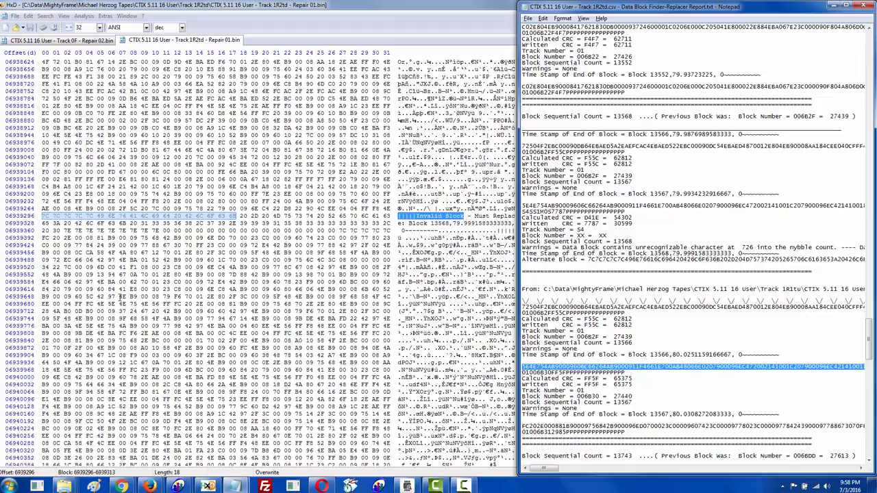
# Step: Switch to HxD, replace the entire block 13568 Invalid Block placeholder with the copied replacement data, and save the repair binary
pyautogui.click(64, 223)
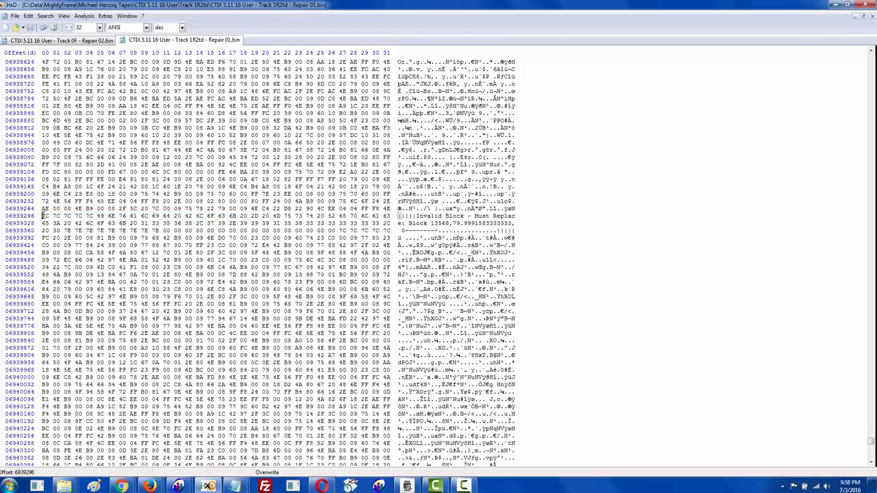
pyautogui.moveTo(44, 216); pyautogui.dragTo(399, 235)
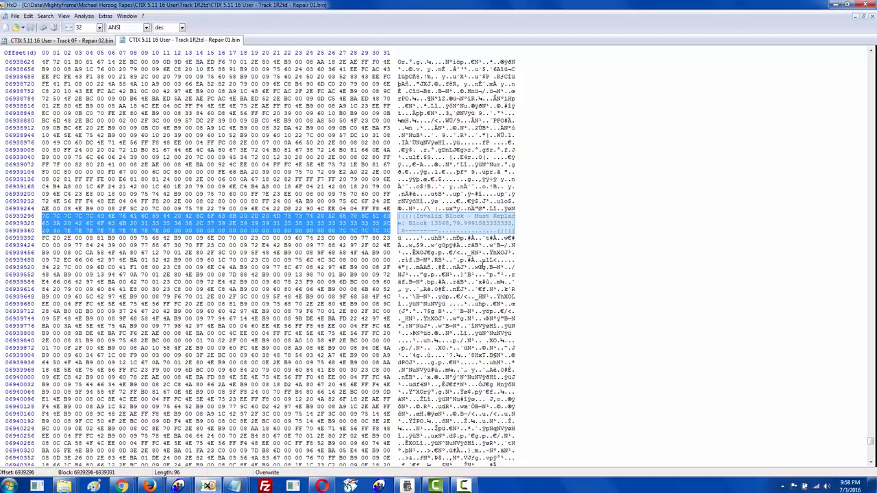
pyautogui.hotkey('ctrl', 'v')
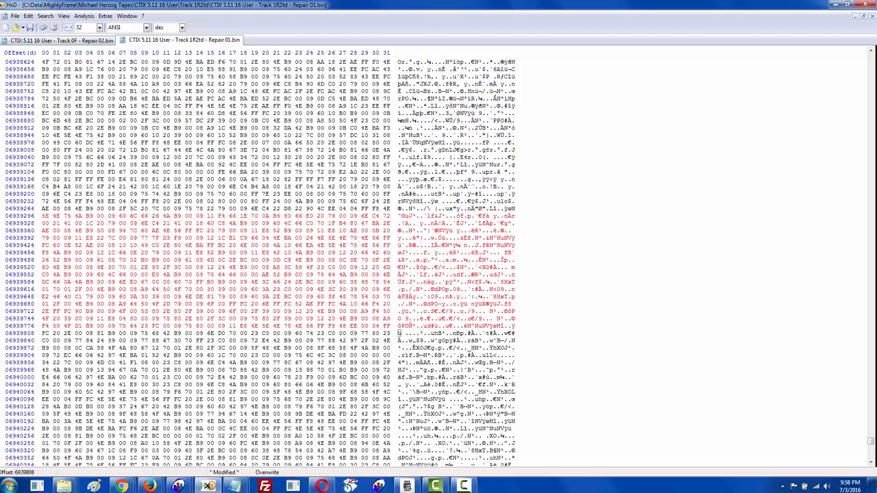
pyautogui.click(31, 29)
# Step: Switch to Notepad to view the Data Block Count Report, and return to the Data Block Finder-Replacer Report
pyautogui.hotkey('alt', 'Tab')
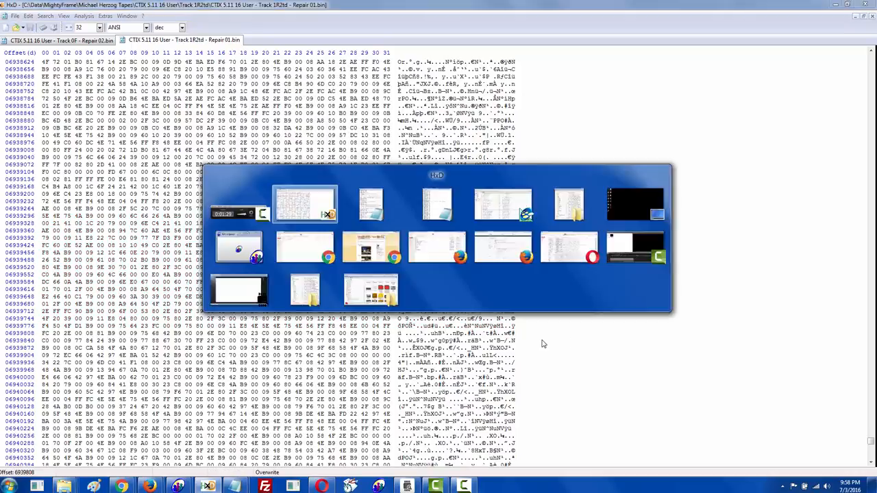
pyautogui.moveTo(235, 486)
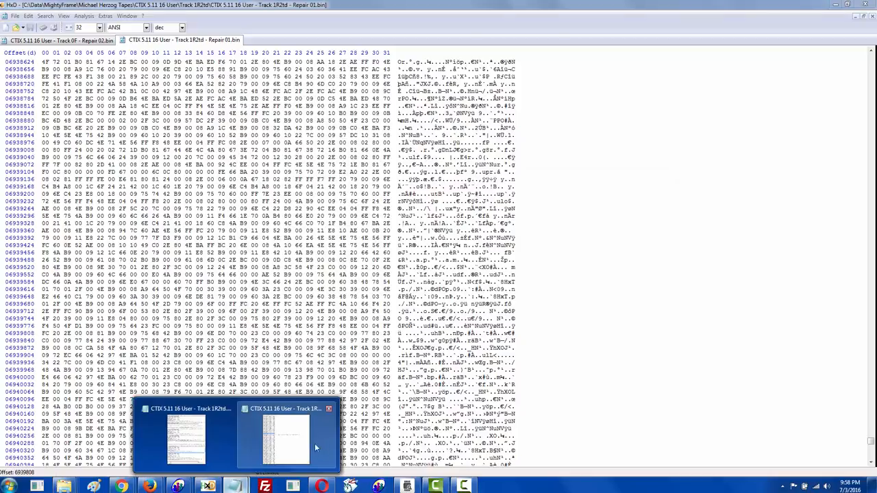
pyautogui.click(315, 443)
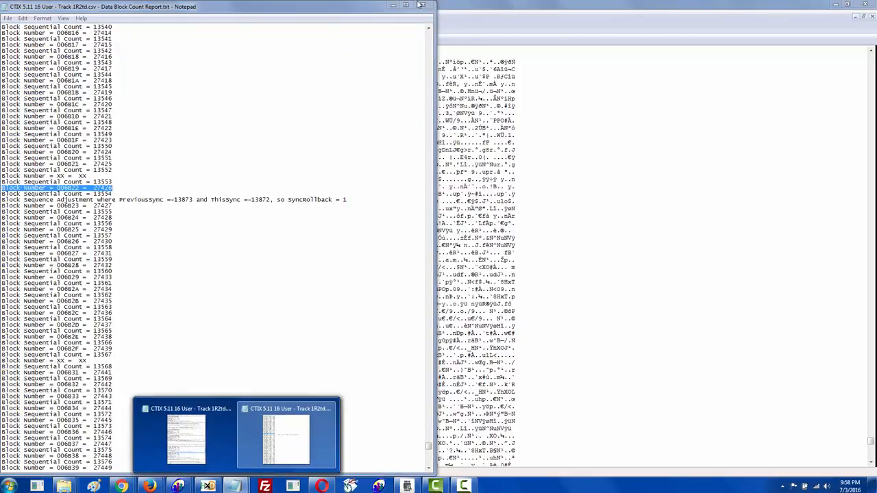
pyautogui.click(248, 444)
pyautogui.click(237, 487)
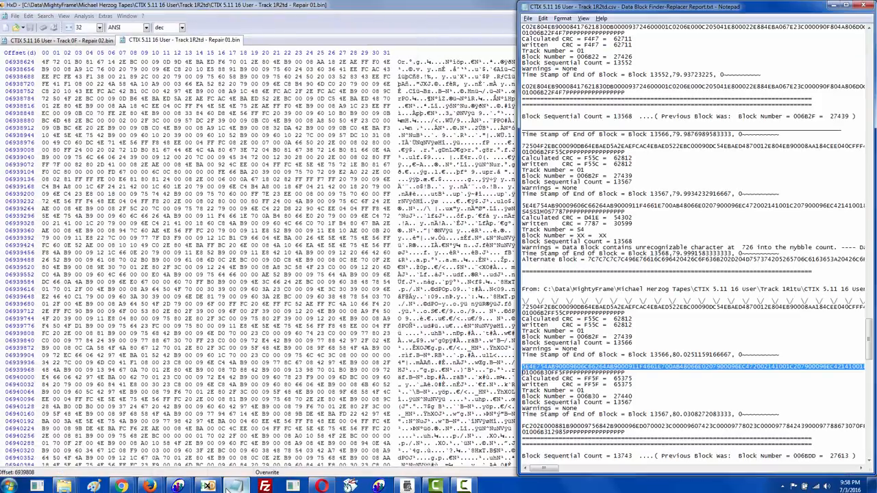
# Step: Find the next Invalid Block placeholder in HxD, and show the matching block 13743 entry in the Notepad Finder-Replacer report
pyautogui.click(453, 385)
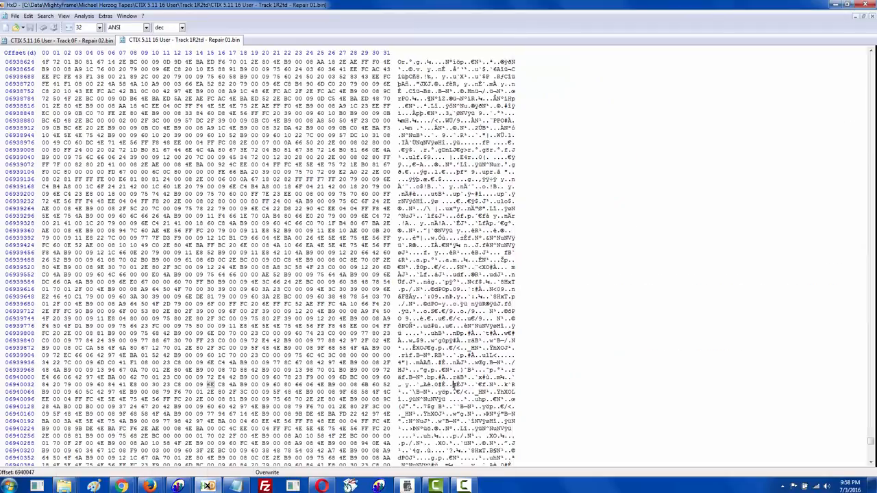
pyautogui.press('F3')
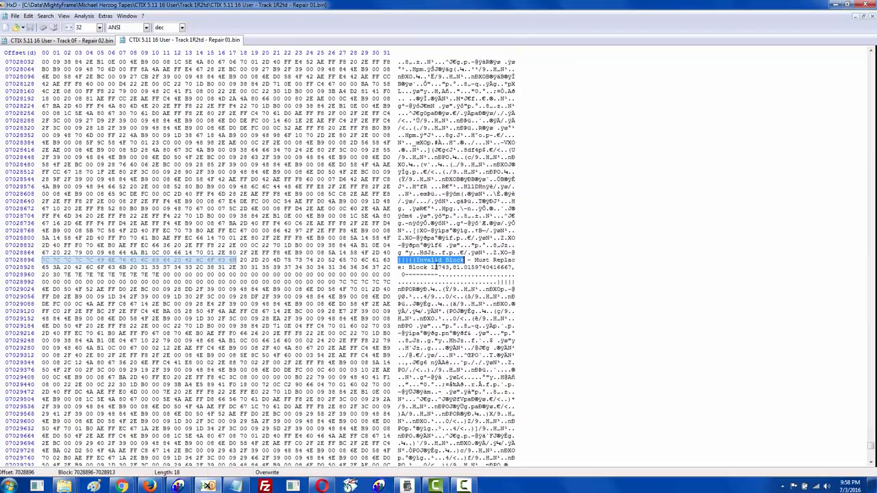
pyautogui.hotkey('alt', 'Tab')
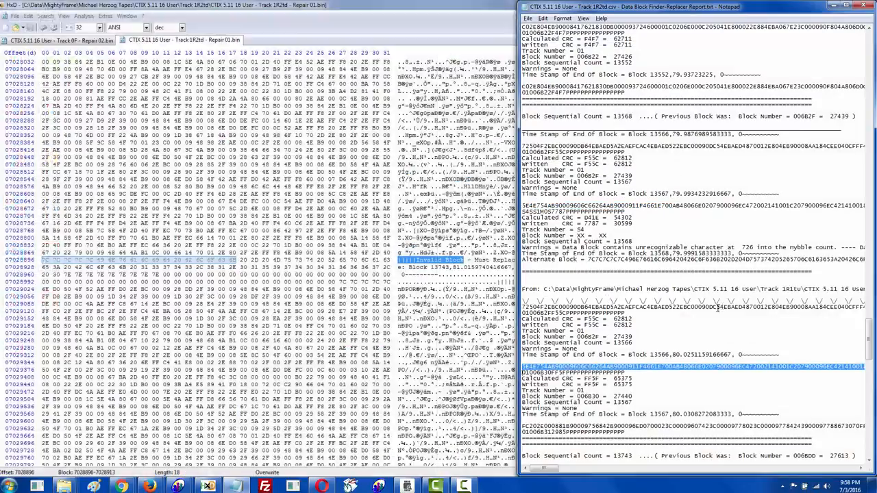
pyautogui.click(715, 314)
pyautogui.scroll(-14, 713, 308)
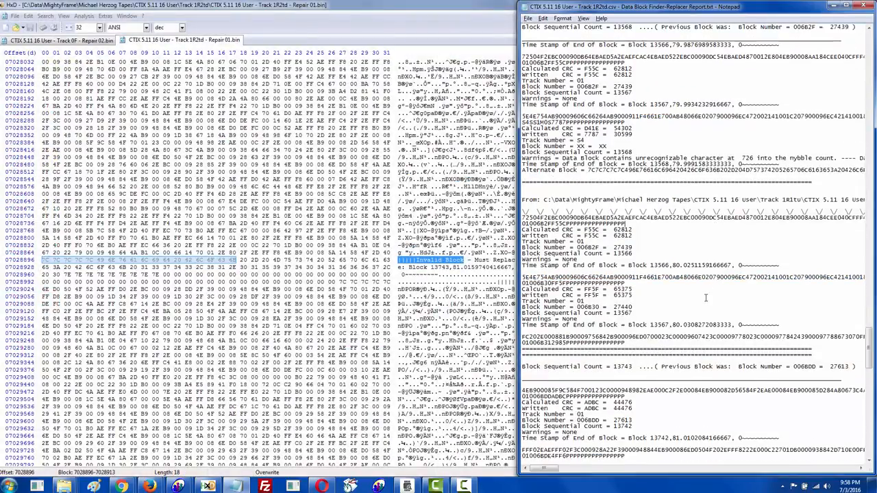
pyautogui.scroll(-4, 665, 194)
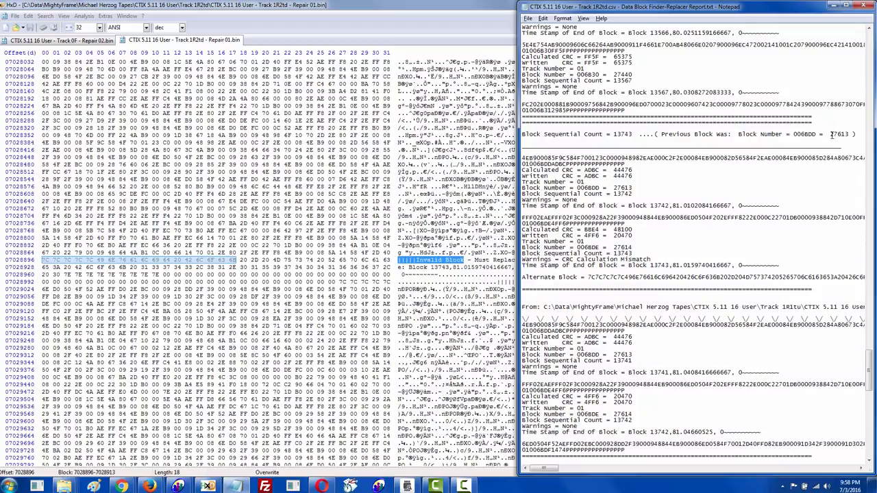
# Step: Mark previous block number 27613 for block 13743 in the report, and select the data line of replacement block 006BDE from Track 1R1tu
pyautogui.moveTo(831, 135); pyautogui.dragTo(848, 134)
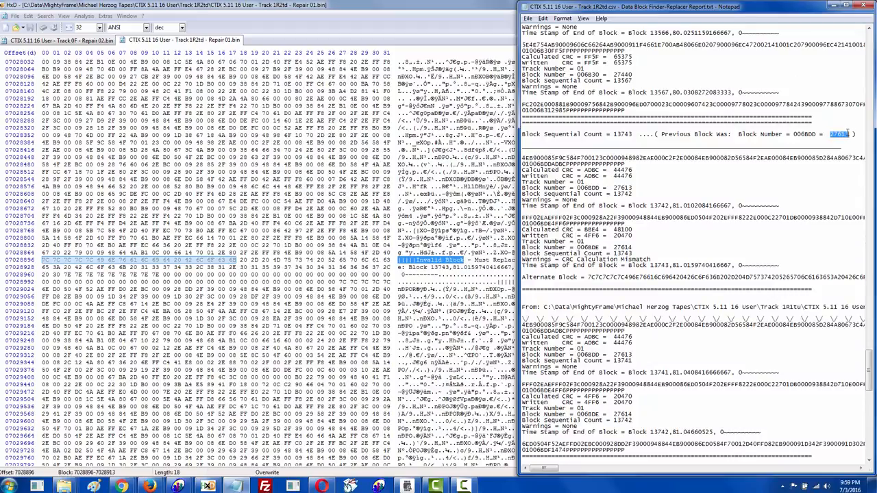
pyautogui.click(613, 413)
pyautogui.doubleClick(622, 414)
pyautogui.click(614, 406)
pyautogui.hotkey('shift', 'Down')
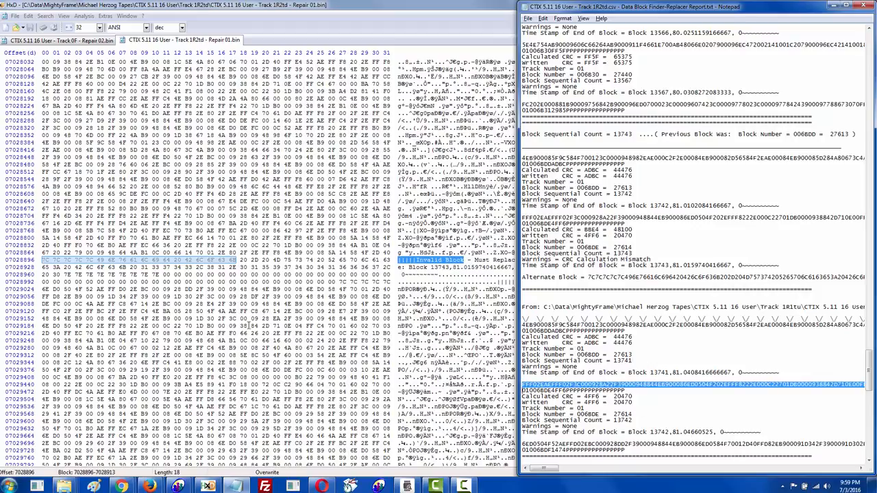
# Step: Highlight the 128-byte block 13743 placeholder in HxD, and return to the Notepad report to copy the block 006BDE data line again
pyautogui.click(43, 260)
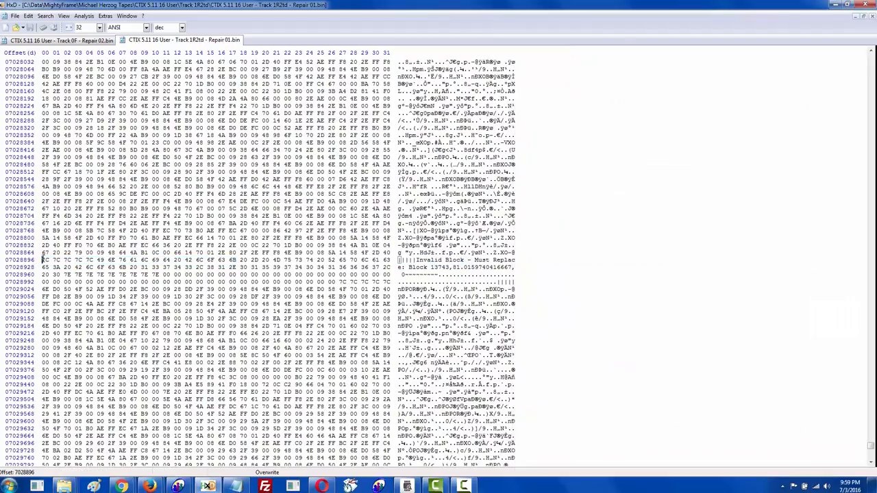
pyautogui.moveTo(42, 260); pyautogui.dragTo(395, 282)
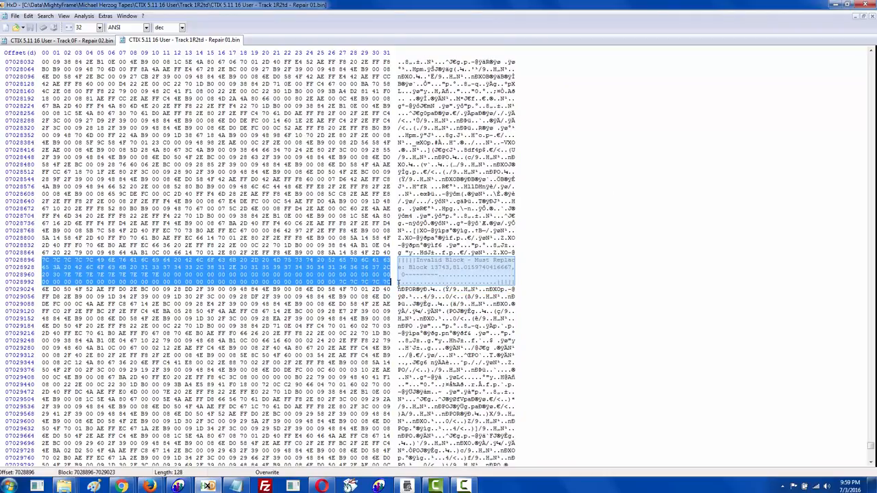
pyautogui.hotkey('alt', 'Tab')
pyautogui.hotkey('alt', 'Tab')
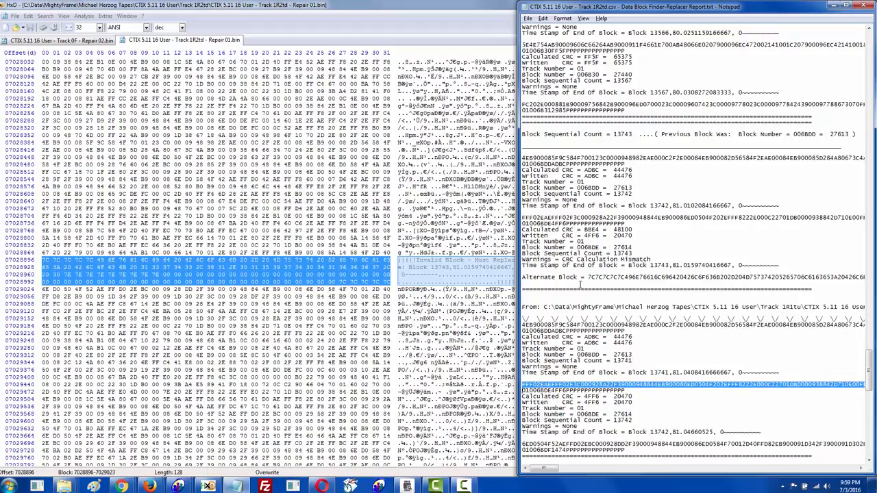
pyautogui.click(546, 383)
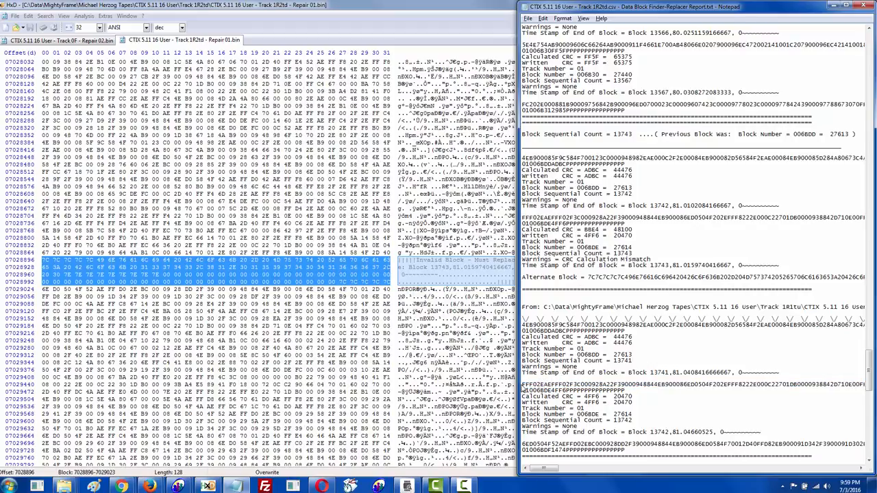
pyautogui.moveTo(523, 385); pyautogui.dragTo(523, 391)
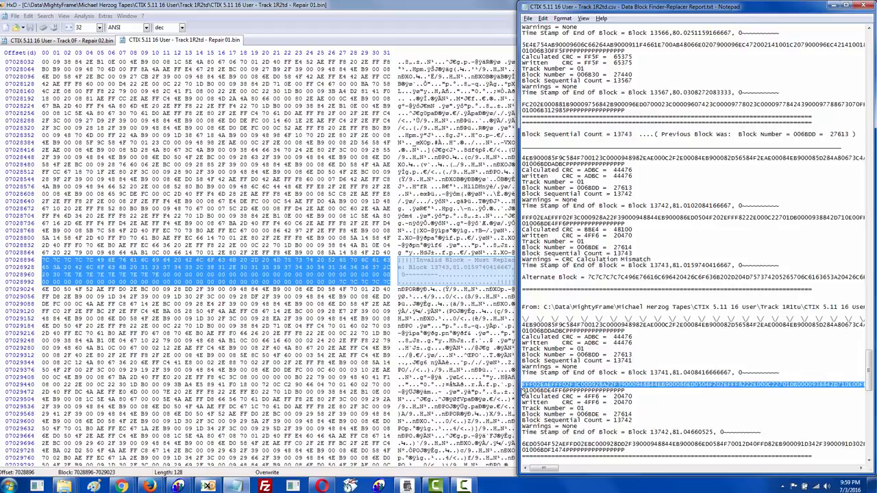
# Step: In HxD, overwrite the bytes from offset 7028864 through the end of the block 13743 placeholder with the copied data, and save the binary
pyautogui.click(104, 272)
pyautogui.moveTo(42, 253); pyautogui.dragTo(413, 283)
pyautogui.hotkey('ctrl', 'v')
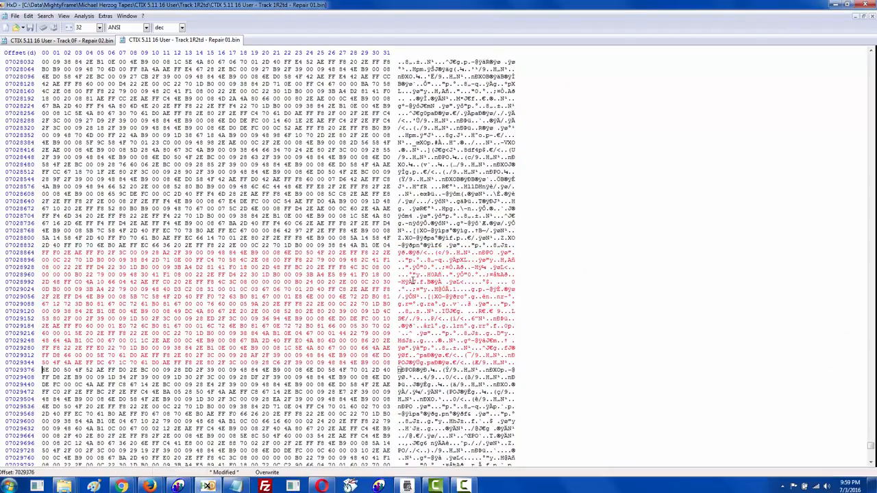
pyautogui.click(31, 28)
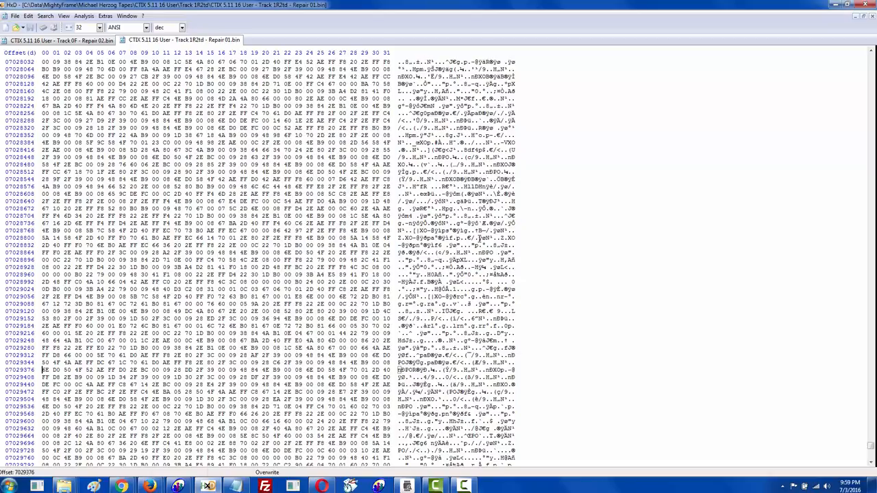
pyautogui.click(472, 488)
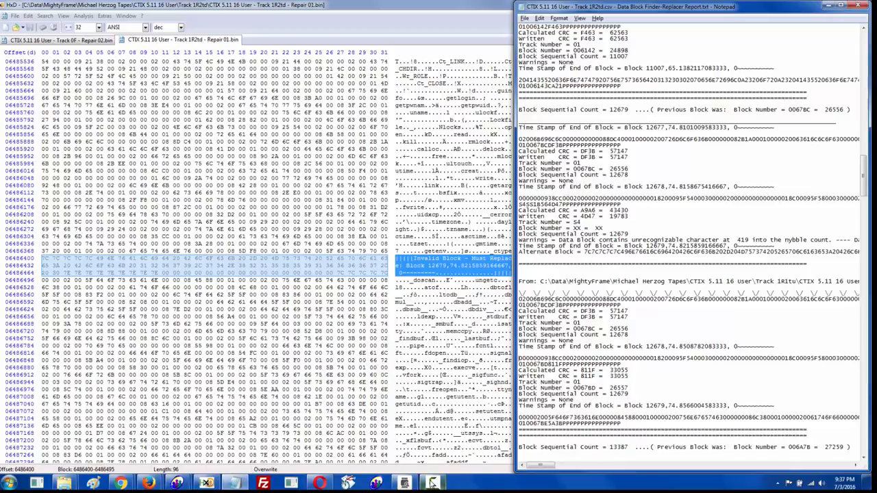
pyautogui.click(432, 484)
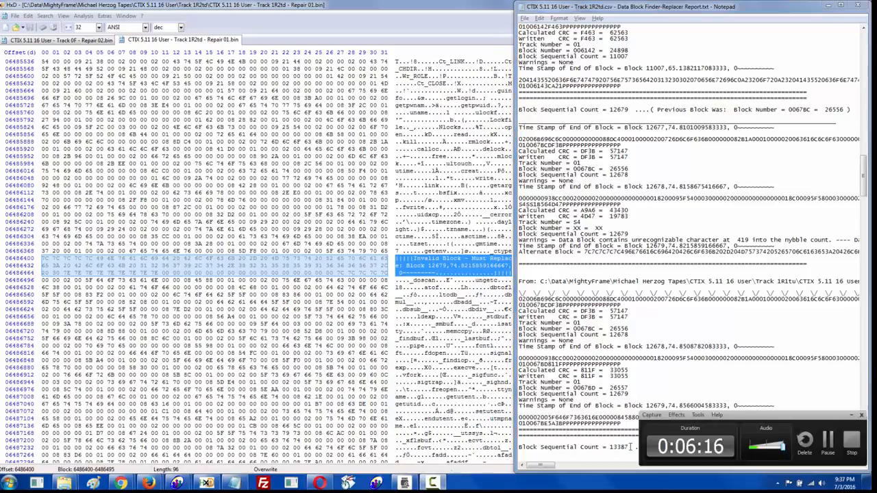